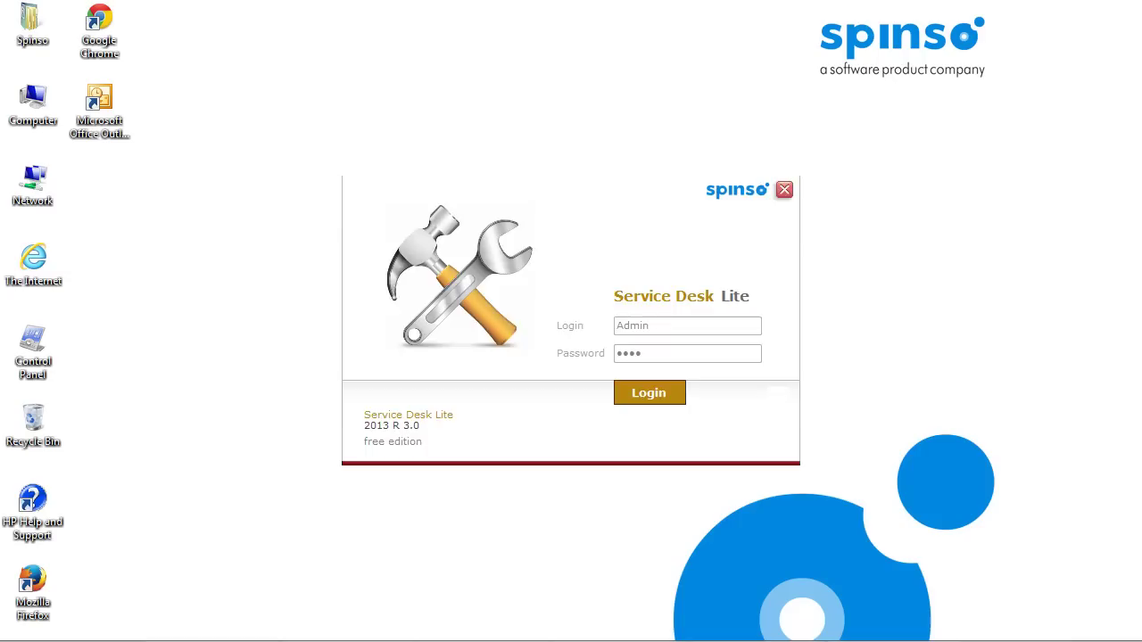
# Log in and accept the free-edition terms to reach the main workspace.
pyautogui.press('Return')
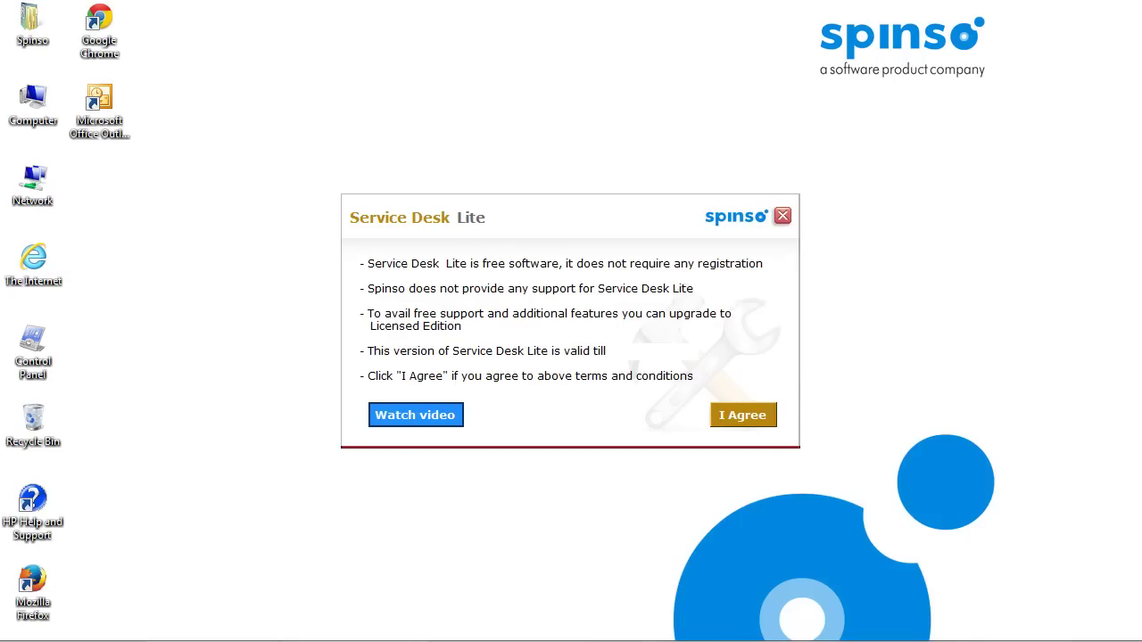
pyautogui.press('Return')
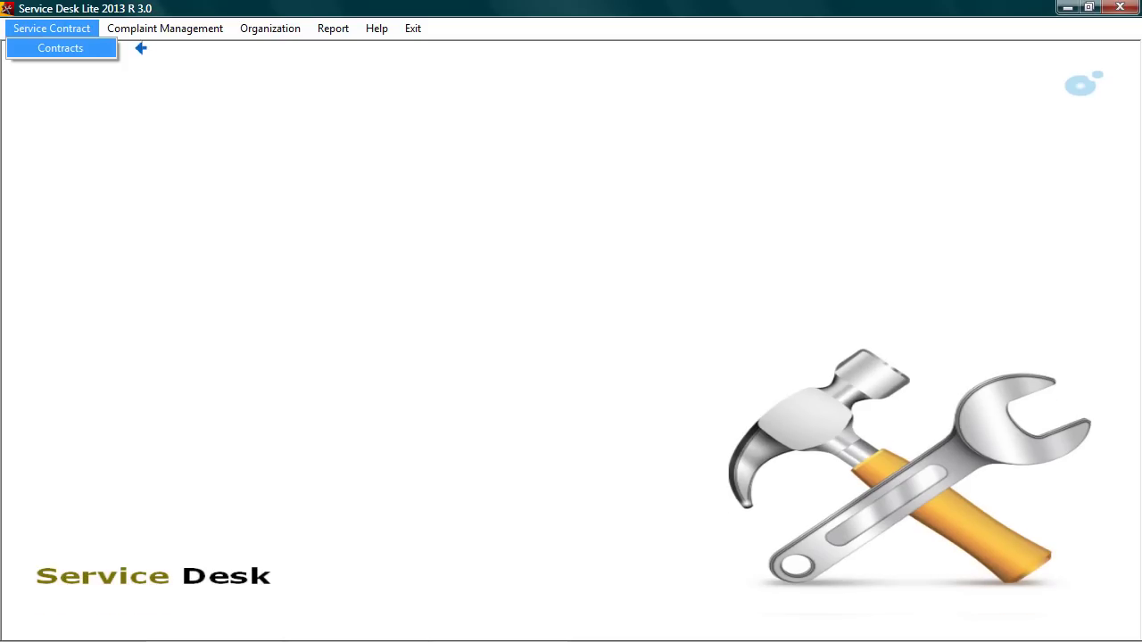
pyautogui.press('Return')
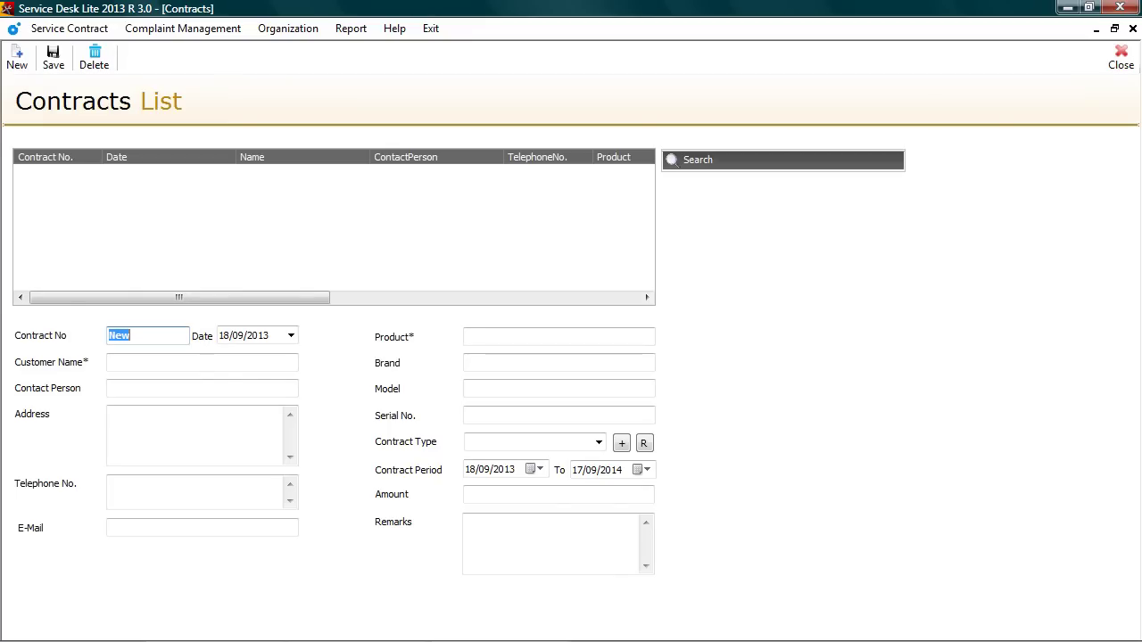
pyautogui.press('Tab')
pyautogui.write('Global Services')
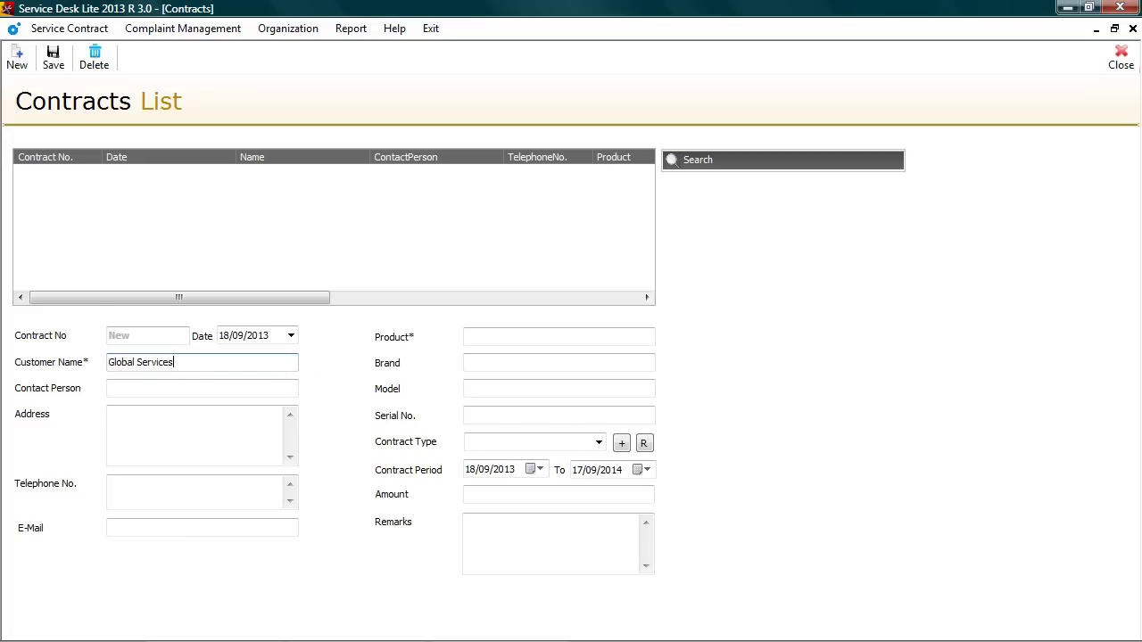
pyautogui.press('Tab')
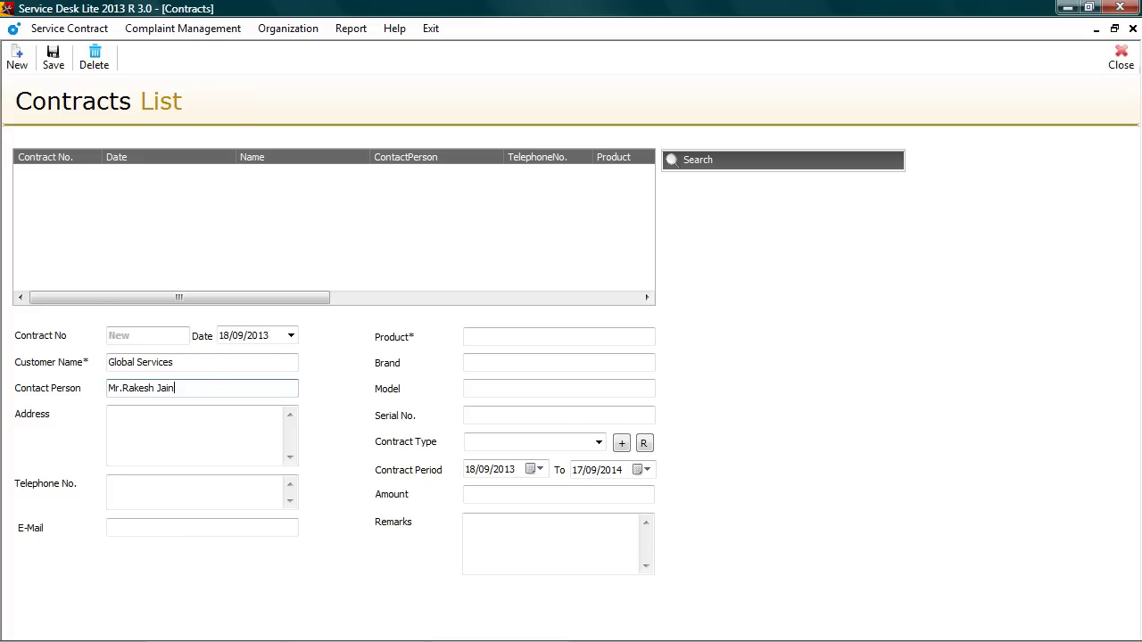
pyautogui.press('Tab')
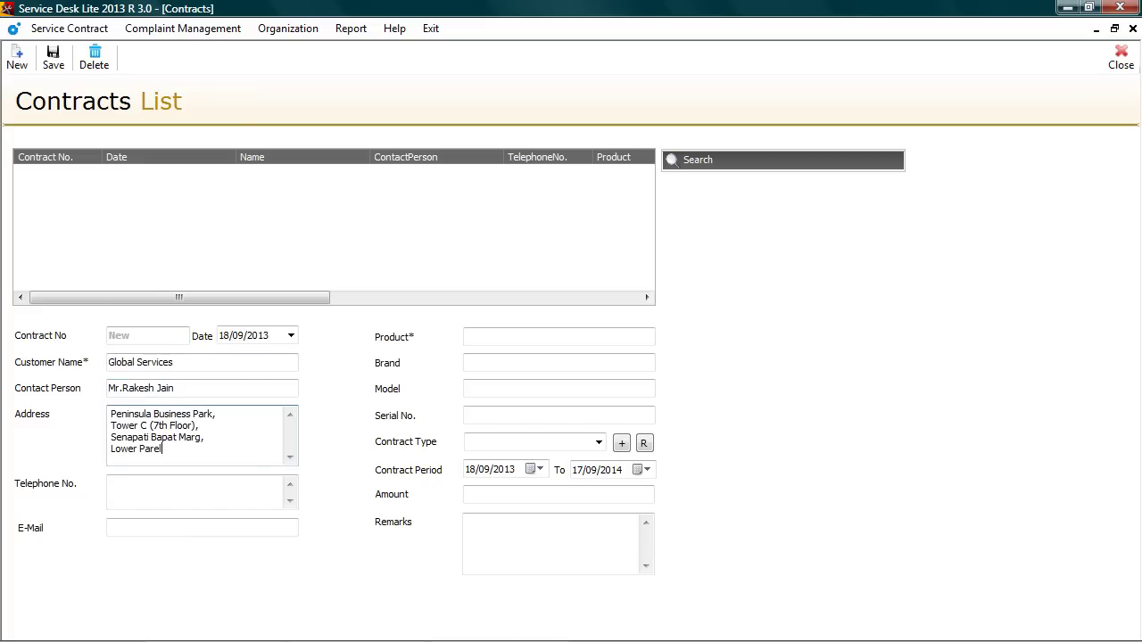
pyautogui.press('Tab')
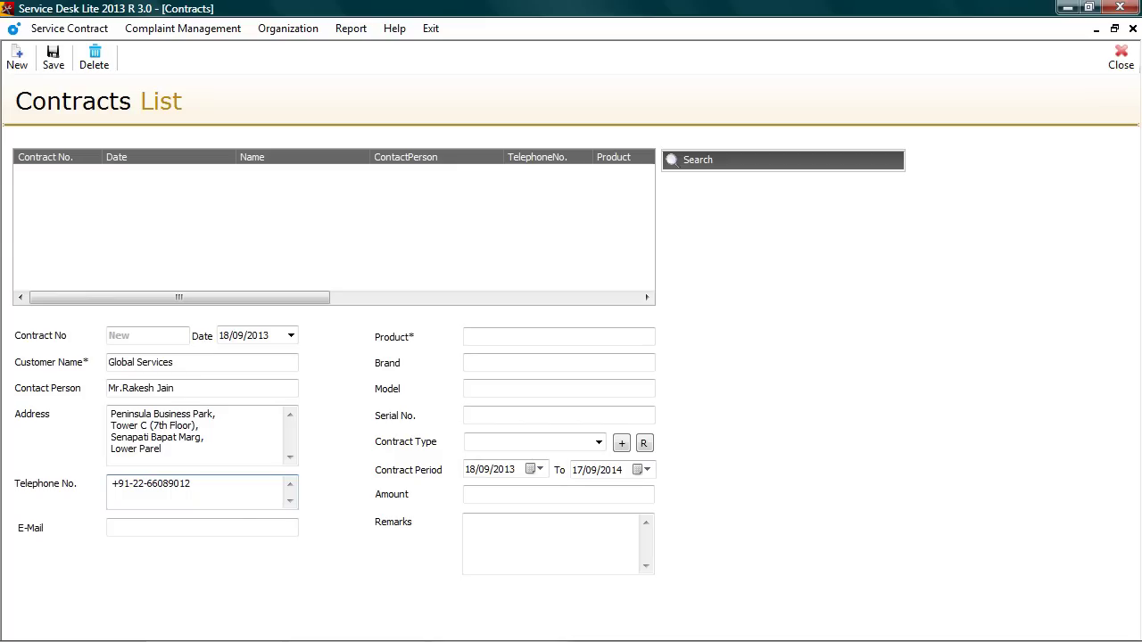
pyautogui.press('Tab')
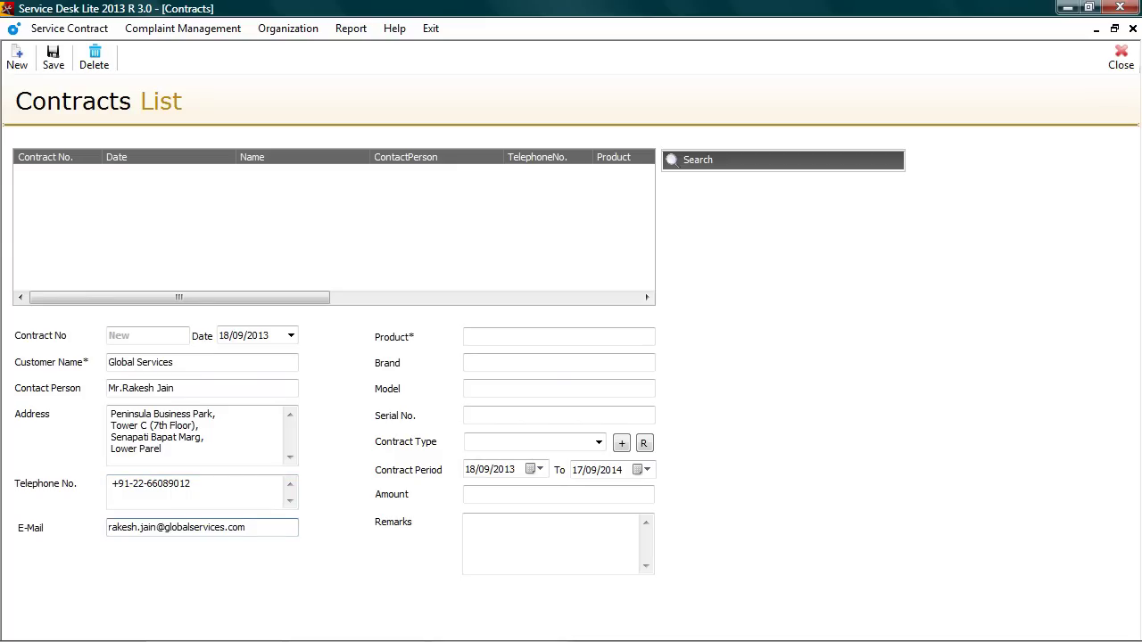
# Enter product Printer, brand HP, model LaserJet Pro M521dn, serial A8P79A A8P80A ENW.
pyautogui.press('Tab')
pyautogui.write('Printer')
pyautogui.press('Tab')
pyautogui.write('HP')
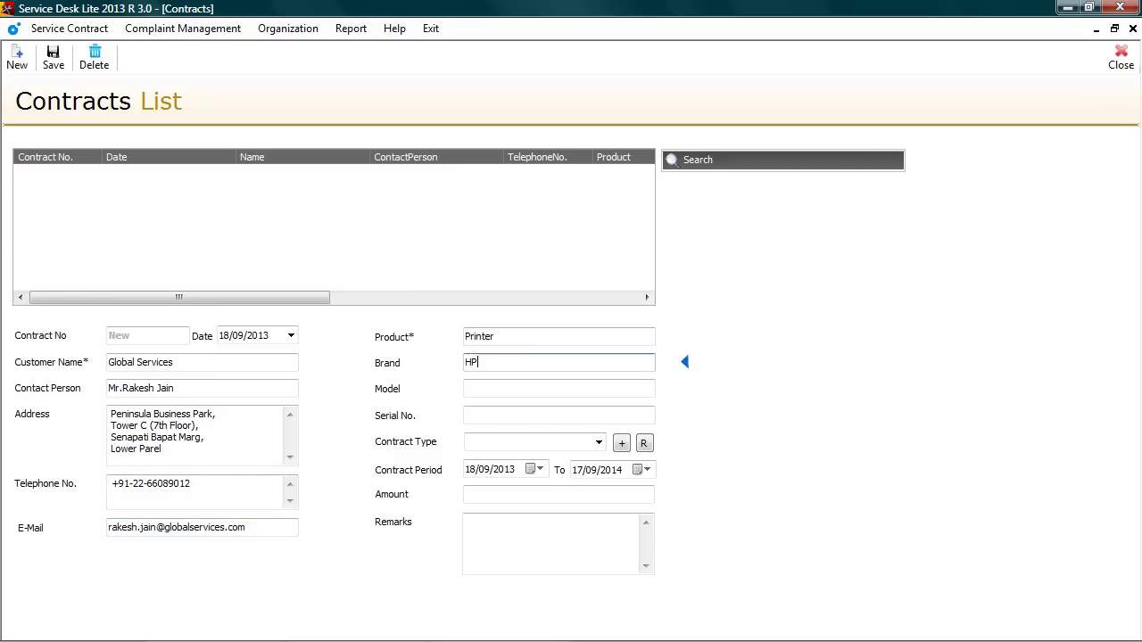
pyautogui.press('Tab')
pyautogui.write('LaserJet Pro M521dn')
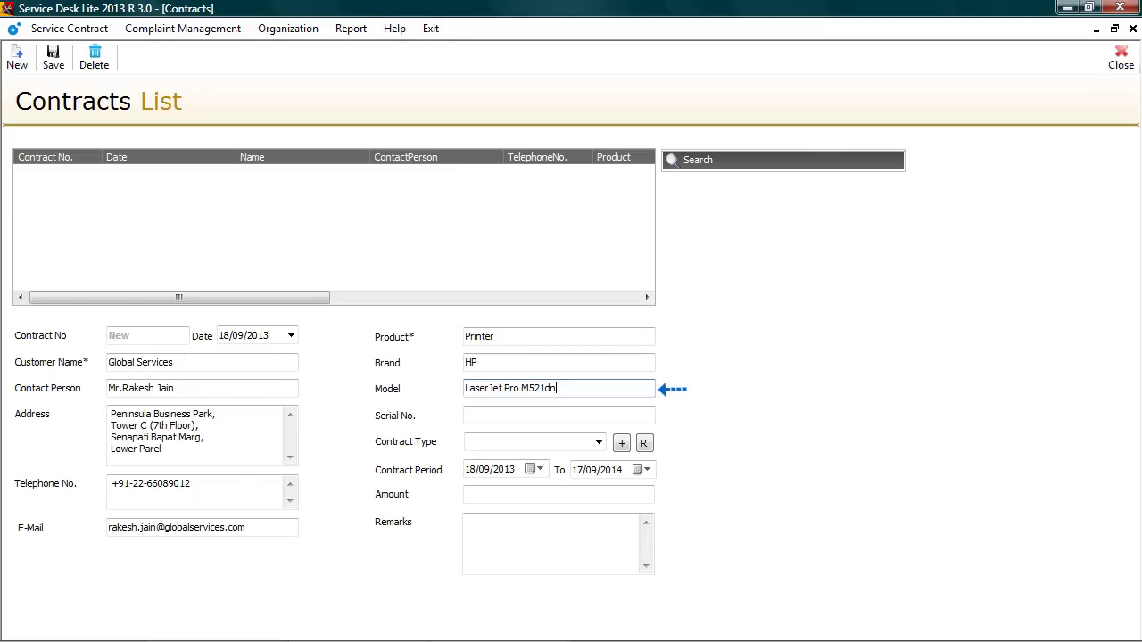
pyautogui.press('Tab')
pyautogui.write('A8P79A A8P80A ENW')
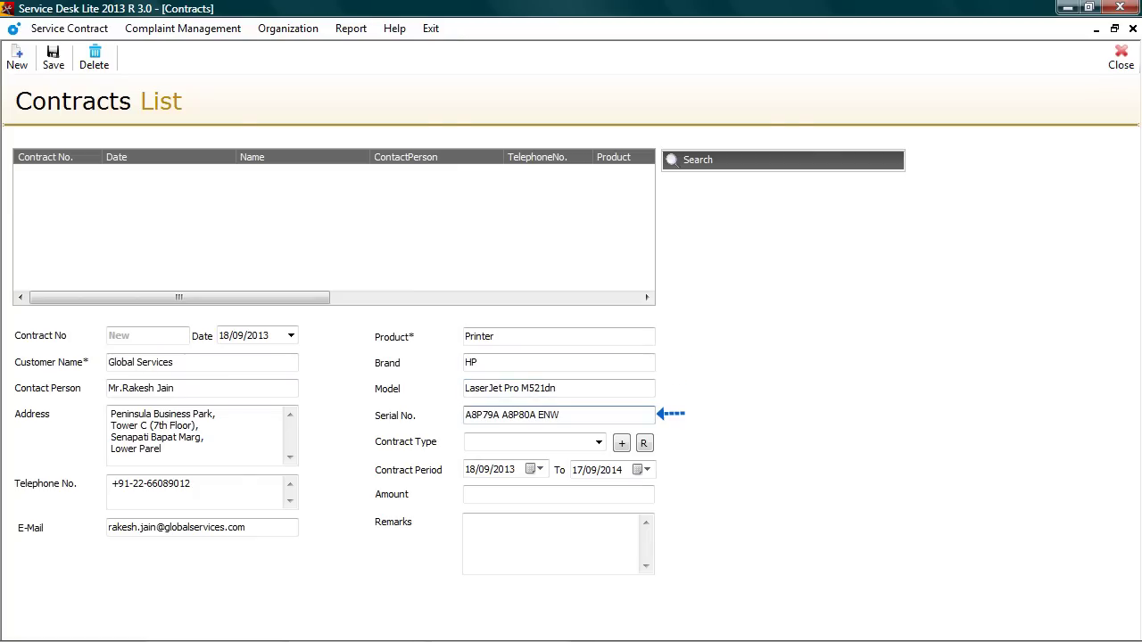
pyautogui.press('Tab')
pyautogui.hotkey('alt', 'Down')
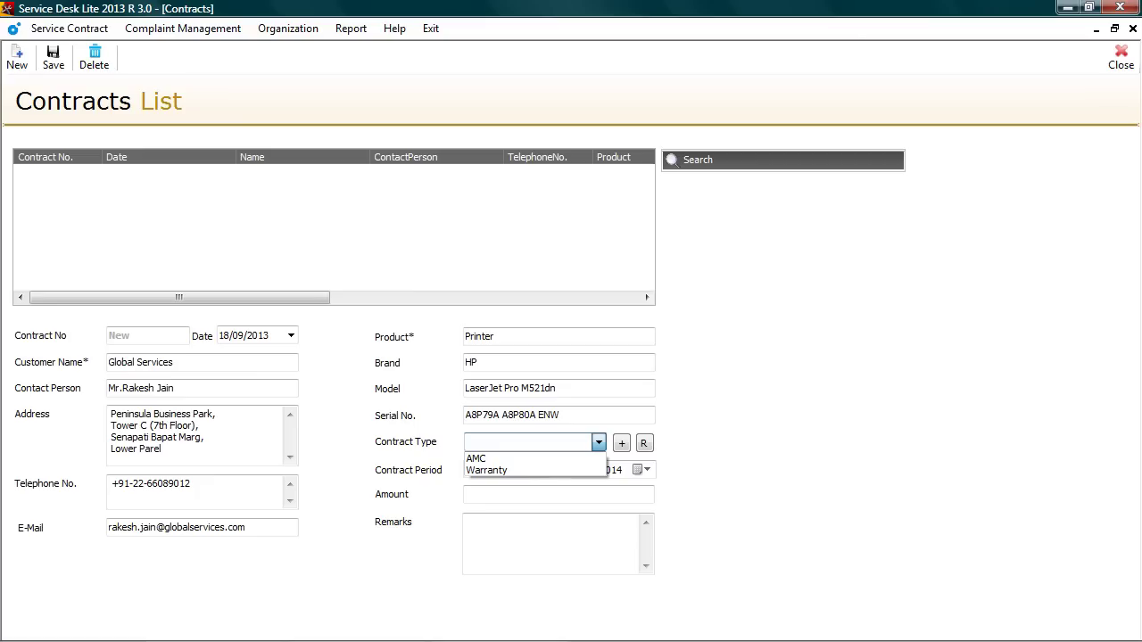
# Choose AMC as the contract type and enter an amount of 5000.
pyautogui.press('Down')
pyautogui.press('Return')
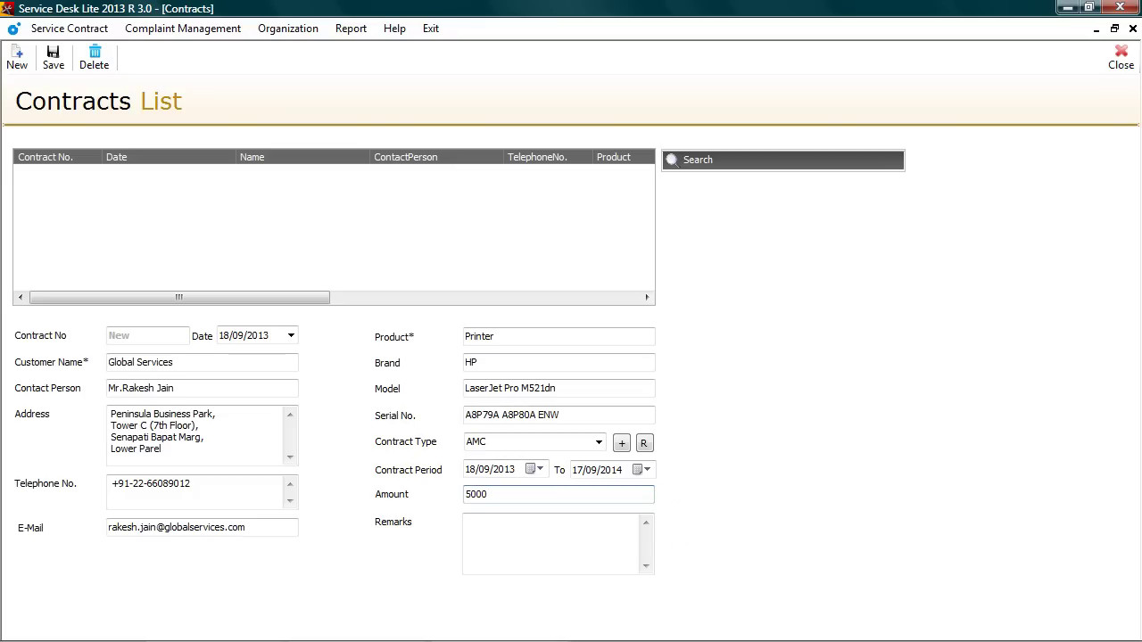
pyautogui.press('Tab')
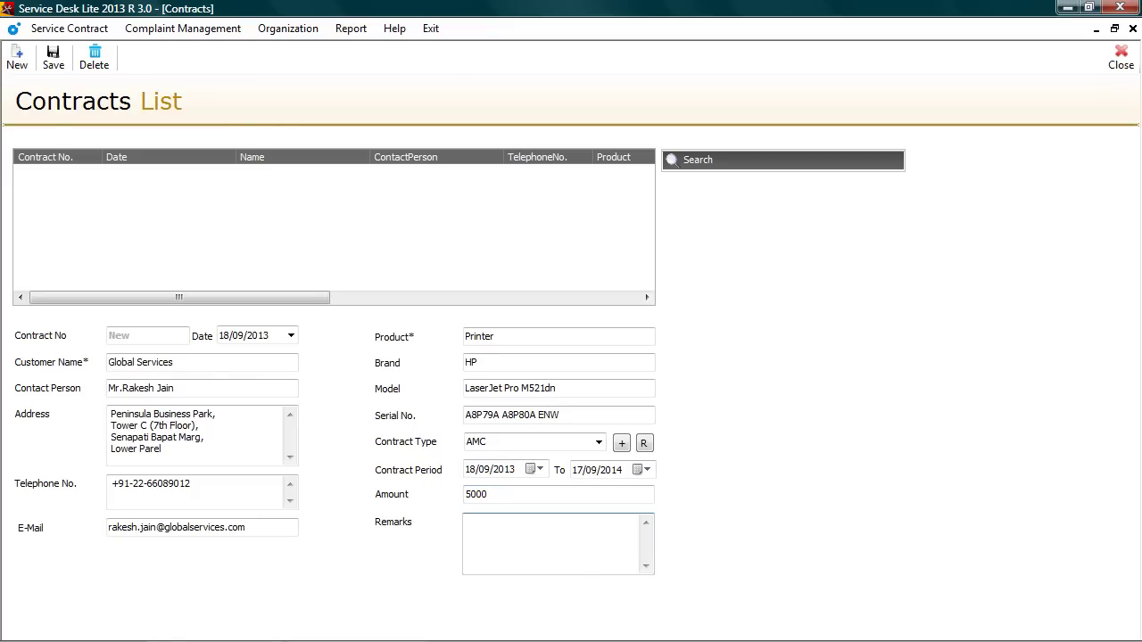
# Save the Global Services contract as contract 1, reload it by number, and expand the search options.
pyautogui.click(52, 57)
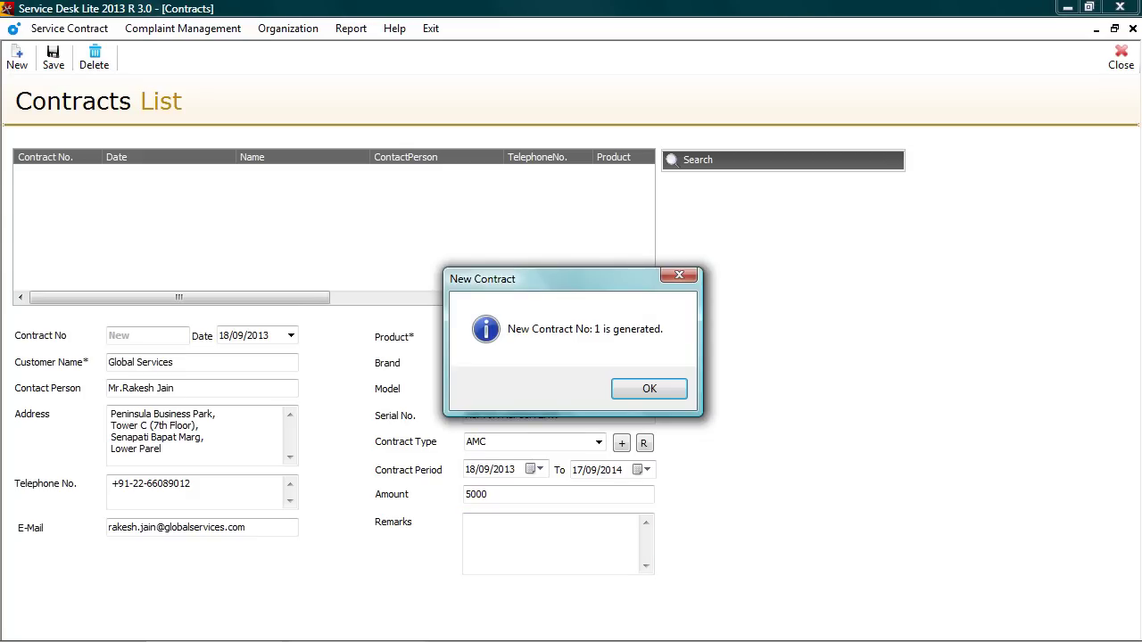
pyautogui.press('Return')
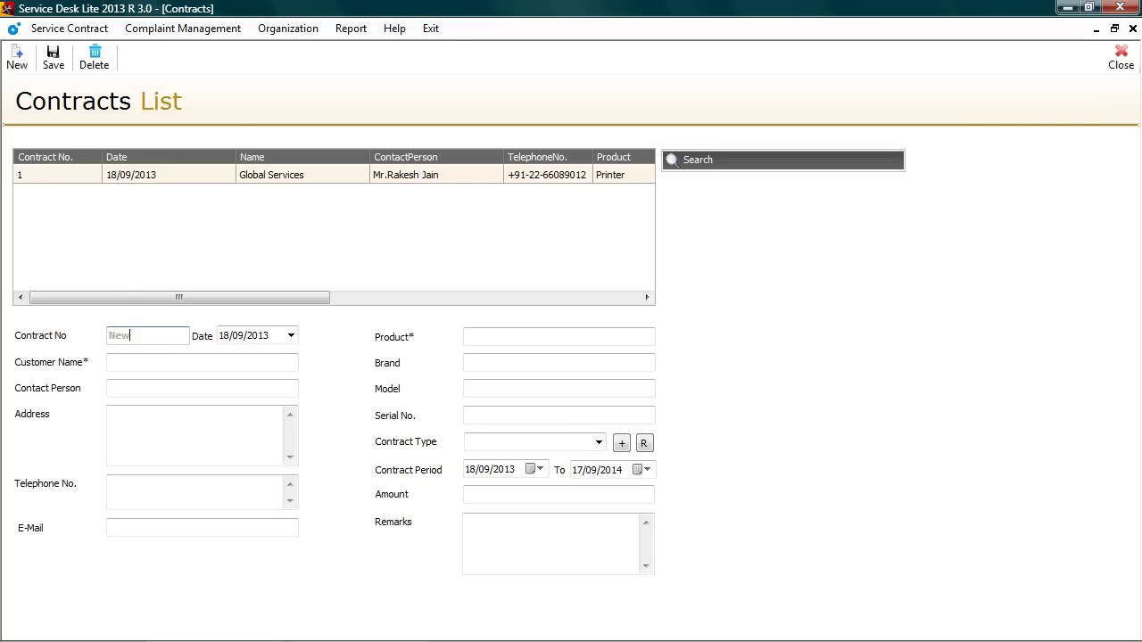
pyautogui.write('1')
pyautogui.press('Return')
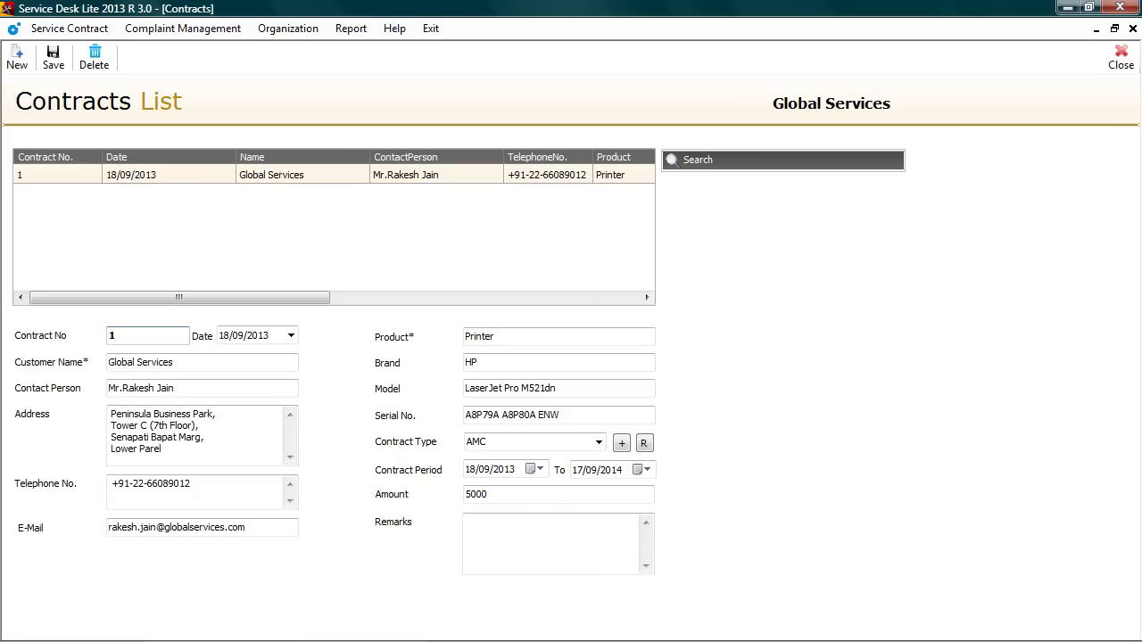
pyautogui.press('Tab')
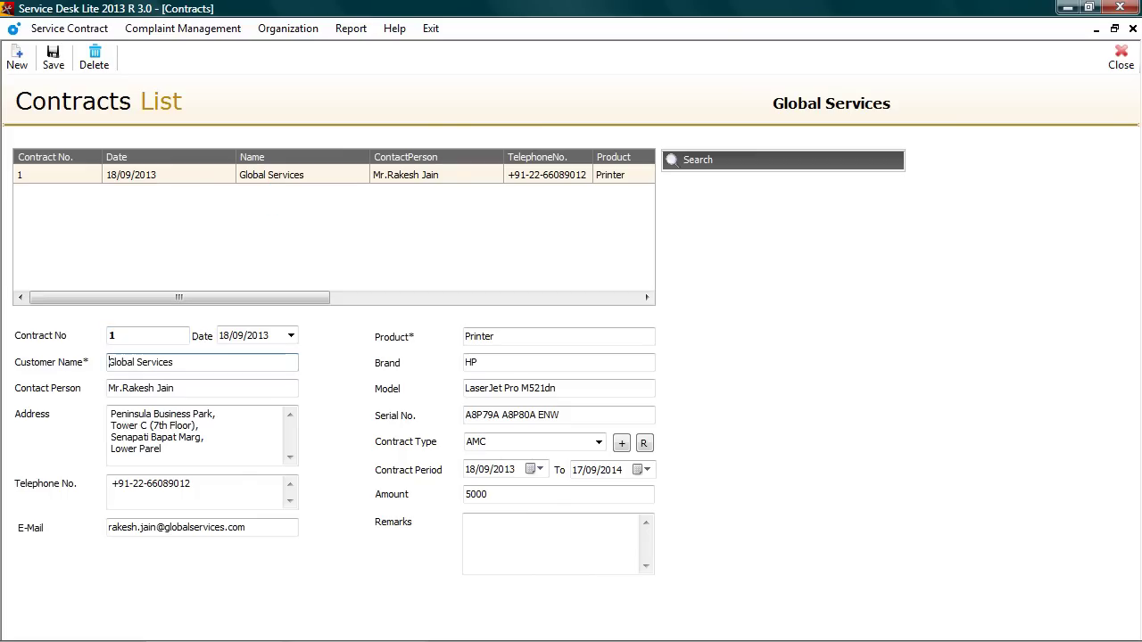
pyautogui.click(696, 159)
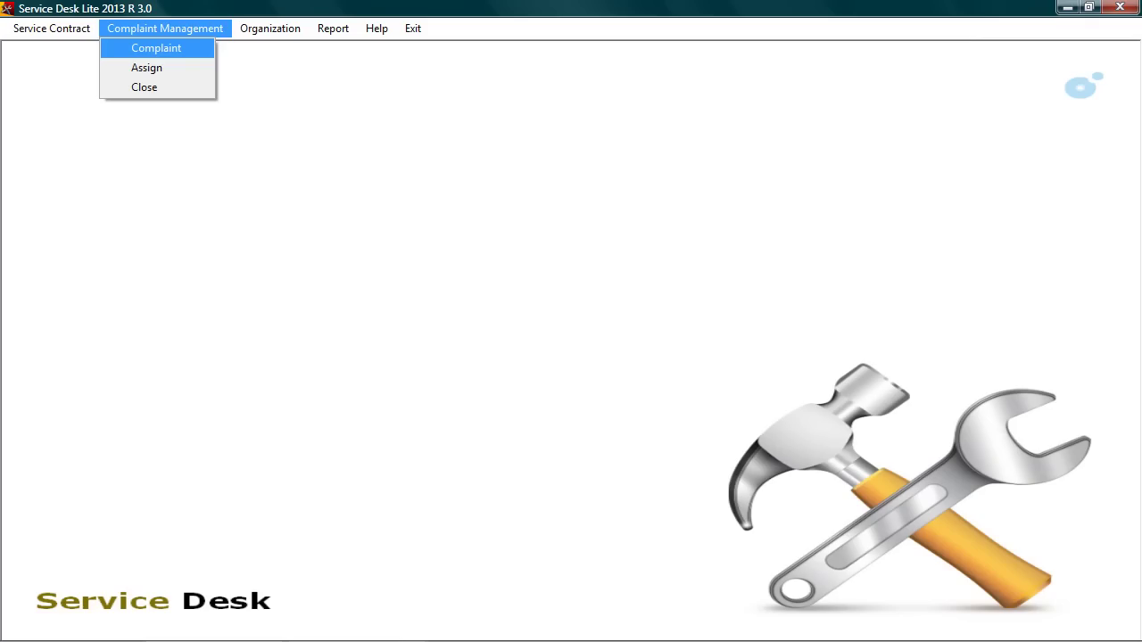
# Open the Complaint entry screen under Complaint Management.
pyautogui.press('Return')
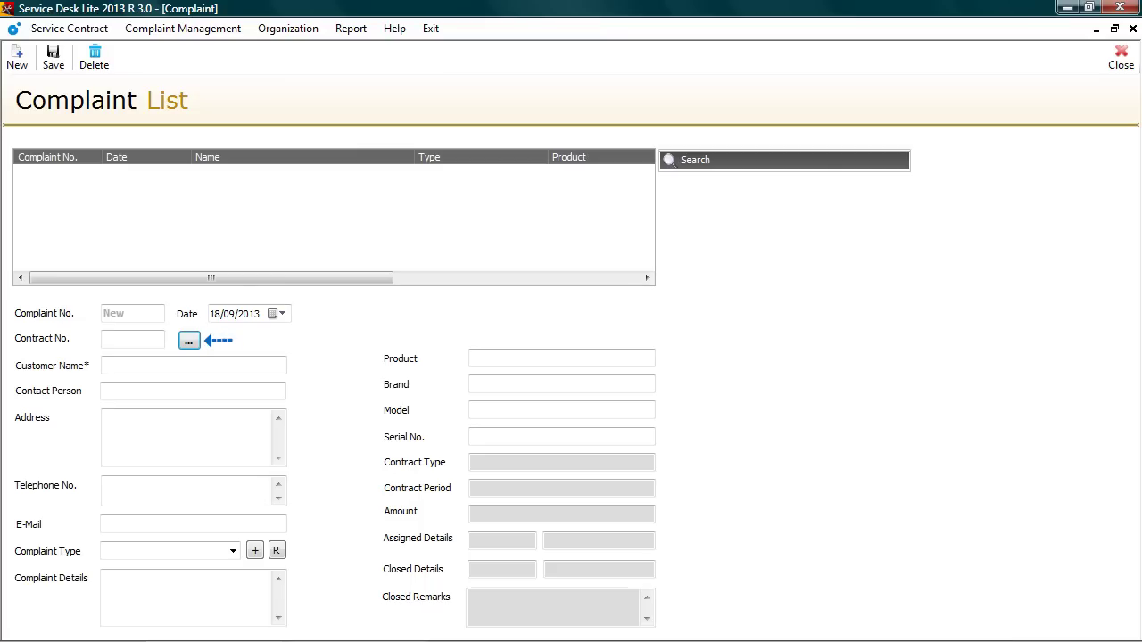
# Save complaint 1 on contract 1 as a Paper Jam: sales department printer needs urgent attention.
pyautogui.click(189, 340)
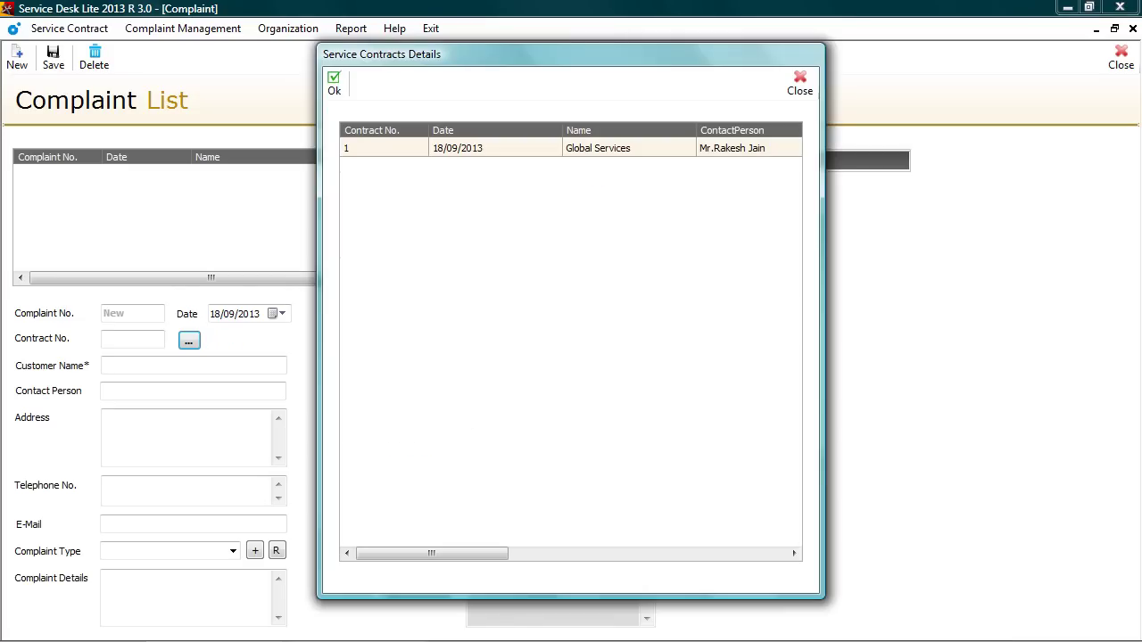
pyautogui.press('Return')
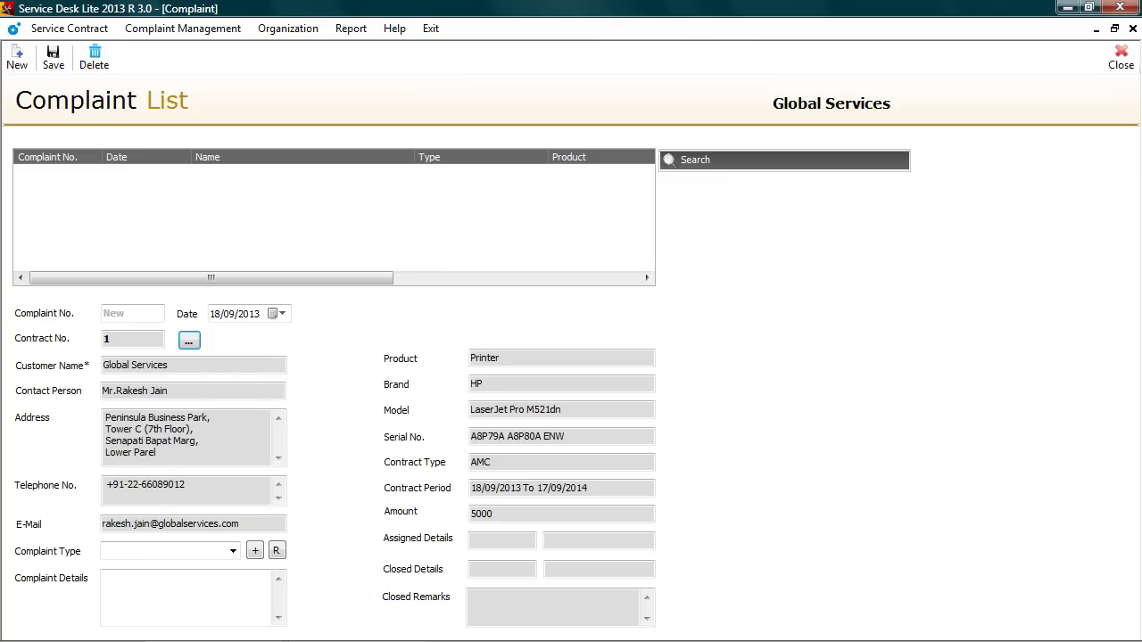
pyautogui.press('Tab')
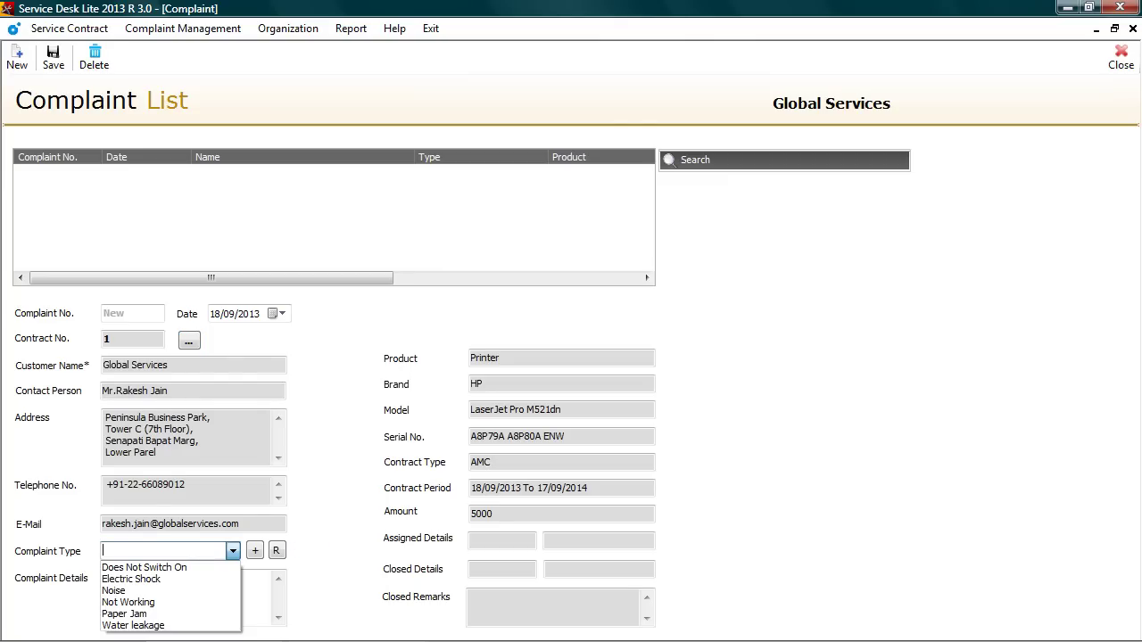
pyautogui.write('Paper Jam')
pyautogui.press('Tab')
pyautogui.write('Paper has stuck in the printer placed in sales department Needs to be attended urgently')
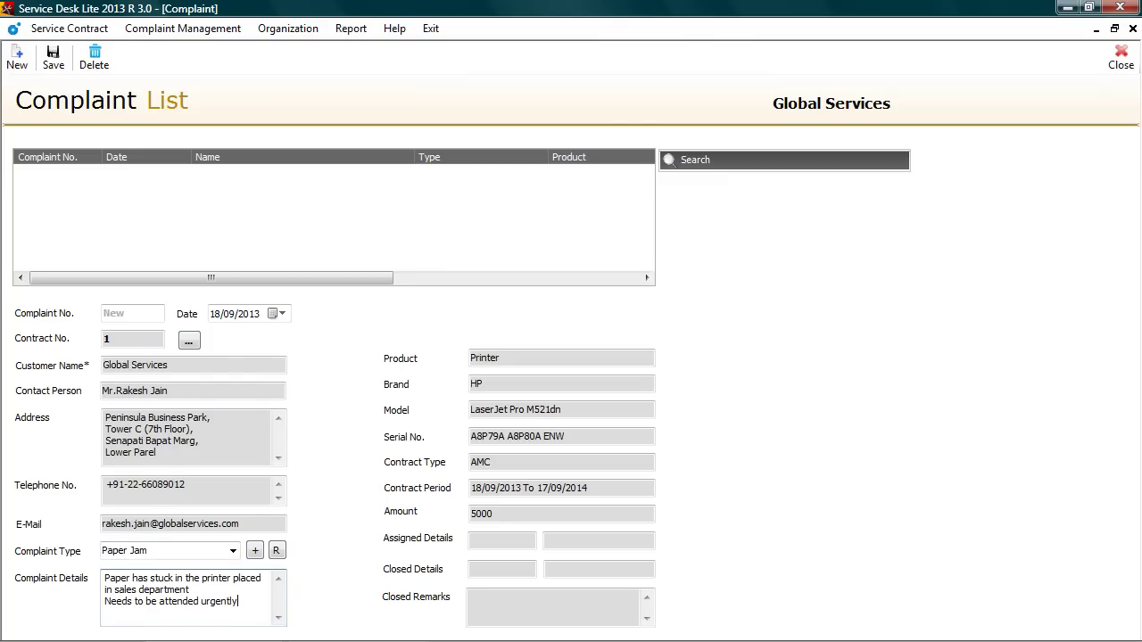
pyautogui.hotkey('ctrl', 's')
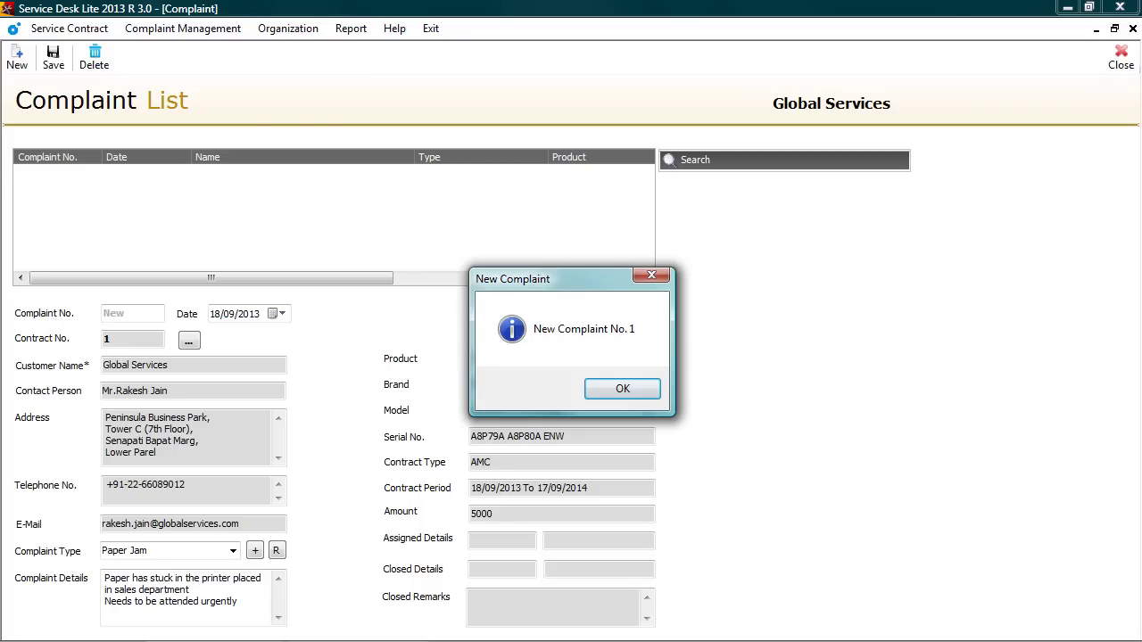
pyautogui.press('Return')
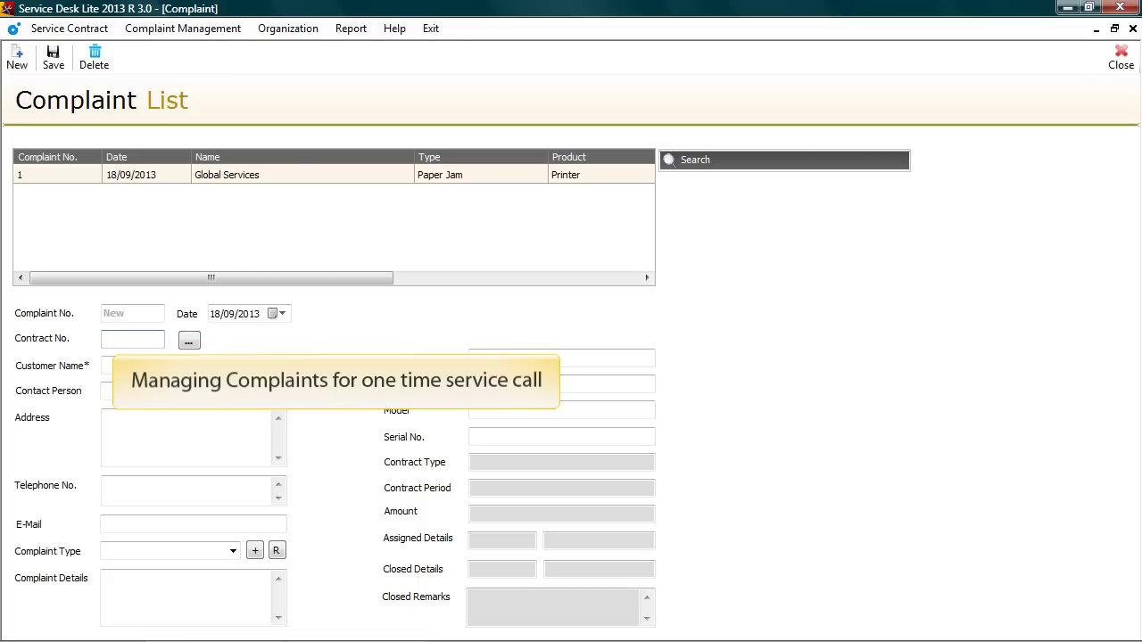
pyautogui.write('Akash Enterprises')
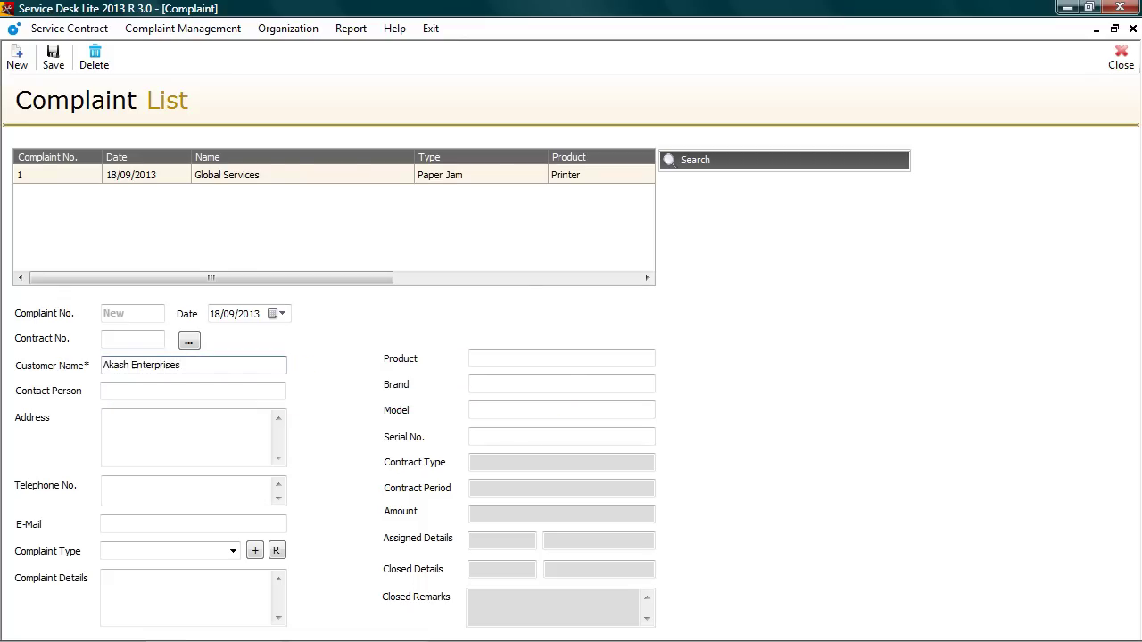
pyautogui.press('Tab')
pyautogui.press('Tab')
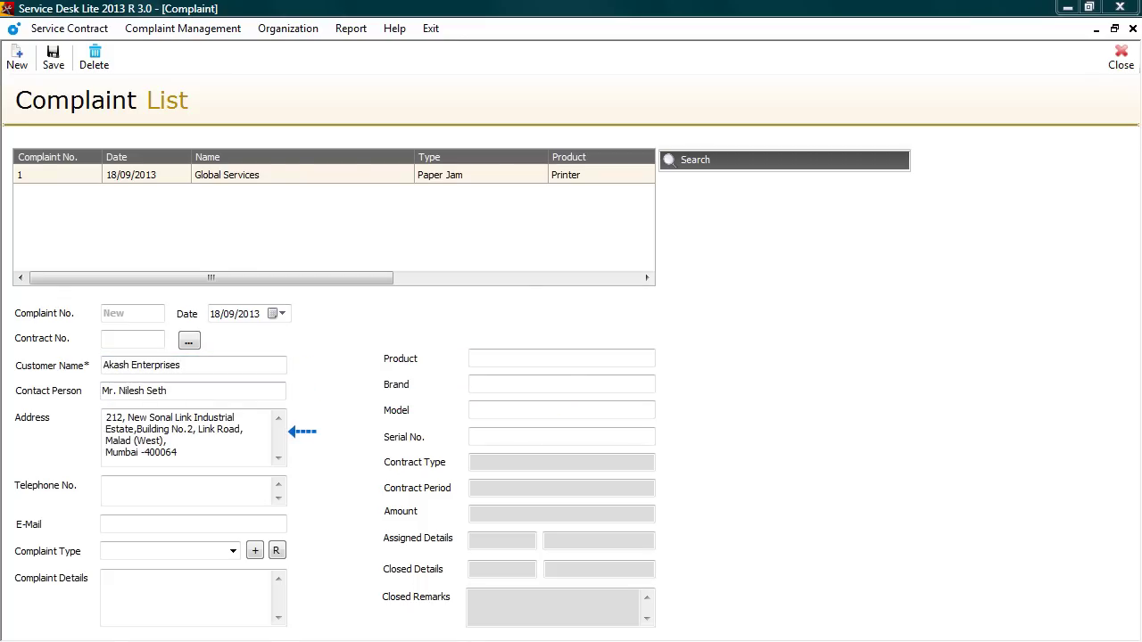
pyautogui.press('Tab')
pyautogui.press('Tab')
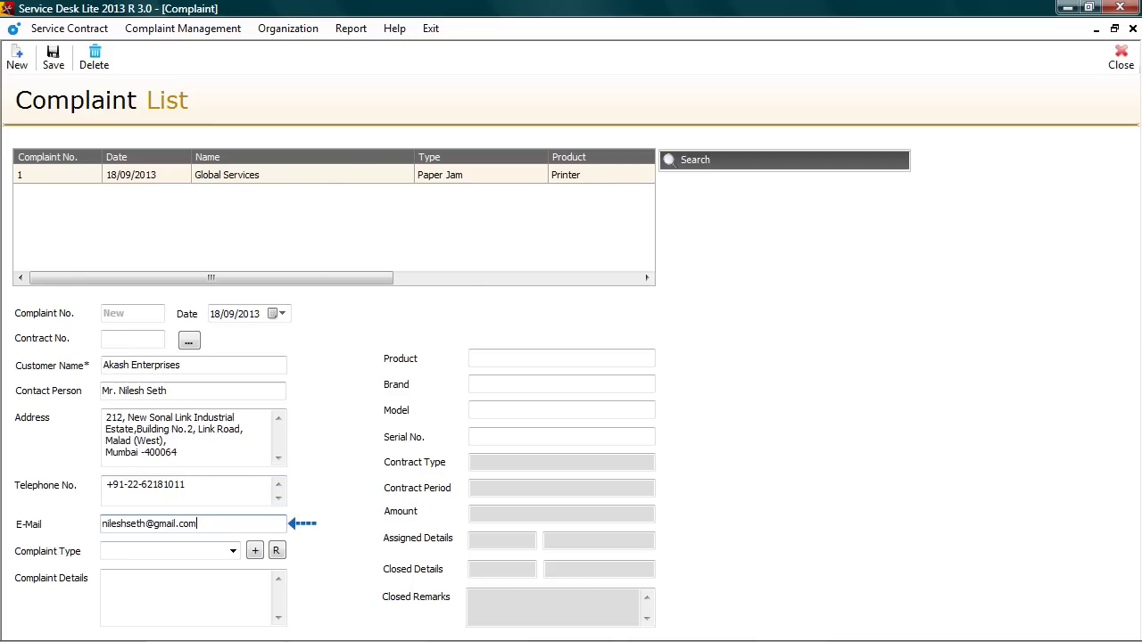
pyautogui.press('Tab')
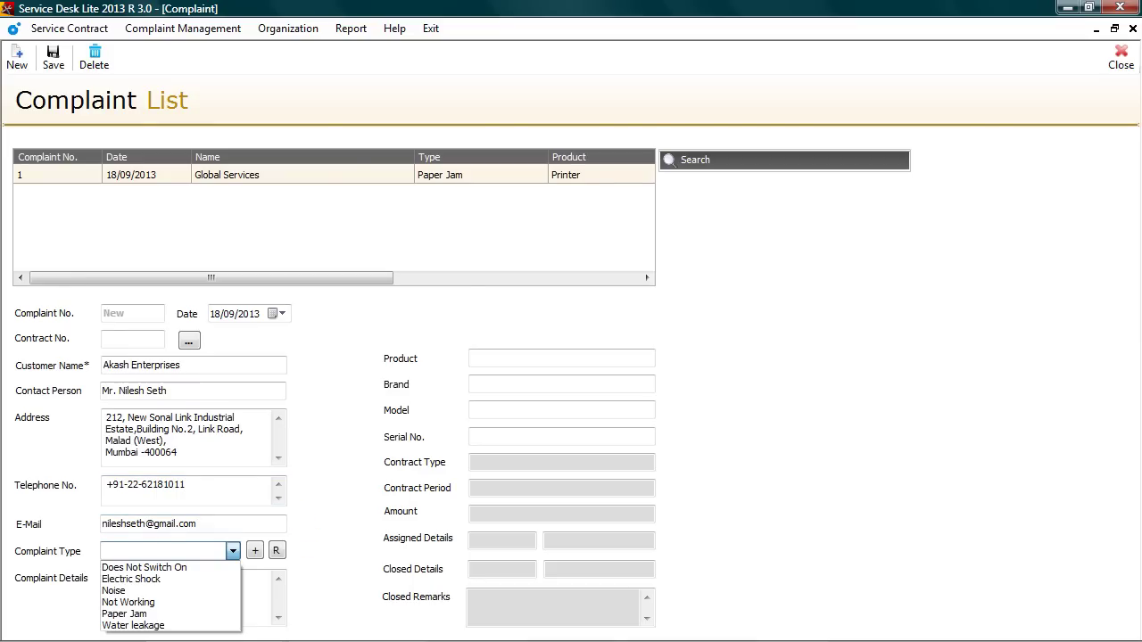
pyautogui.press('Down')
pyautogui.press('Return')
pyautogui.press('Tab')
pyautogui.write('Unable to boot the laptop')
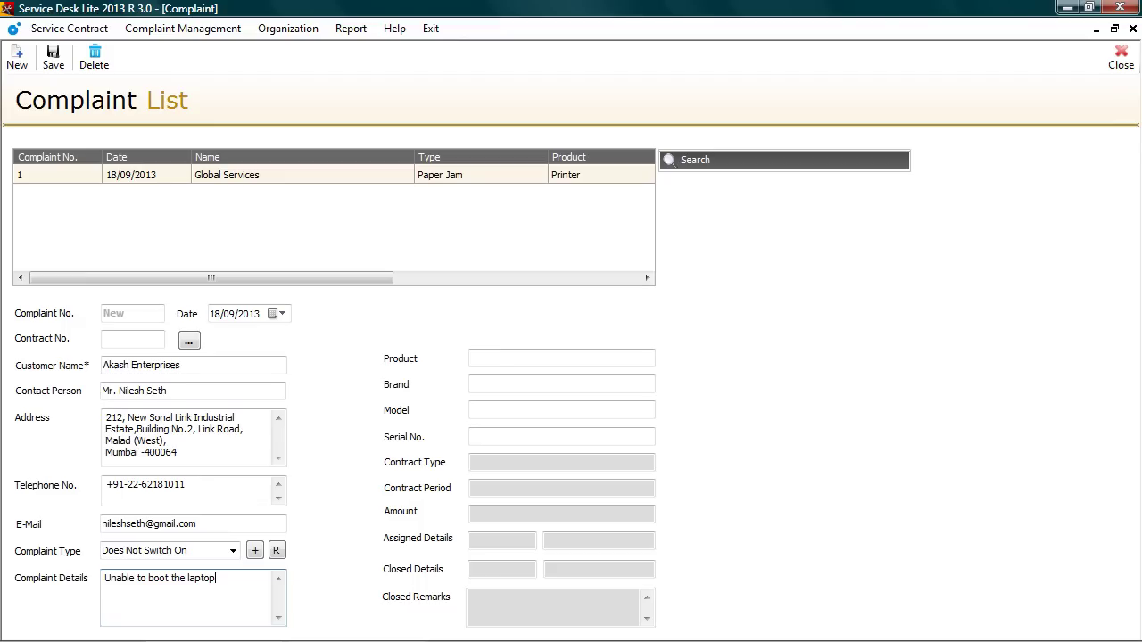
pyautogui.press('Tab')
pyautogui.write('Laptop')
pyautogui.press('Tab')
pyautogui.write('Dell')
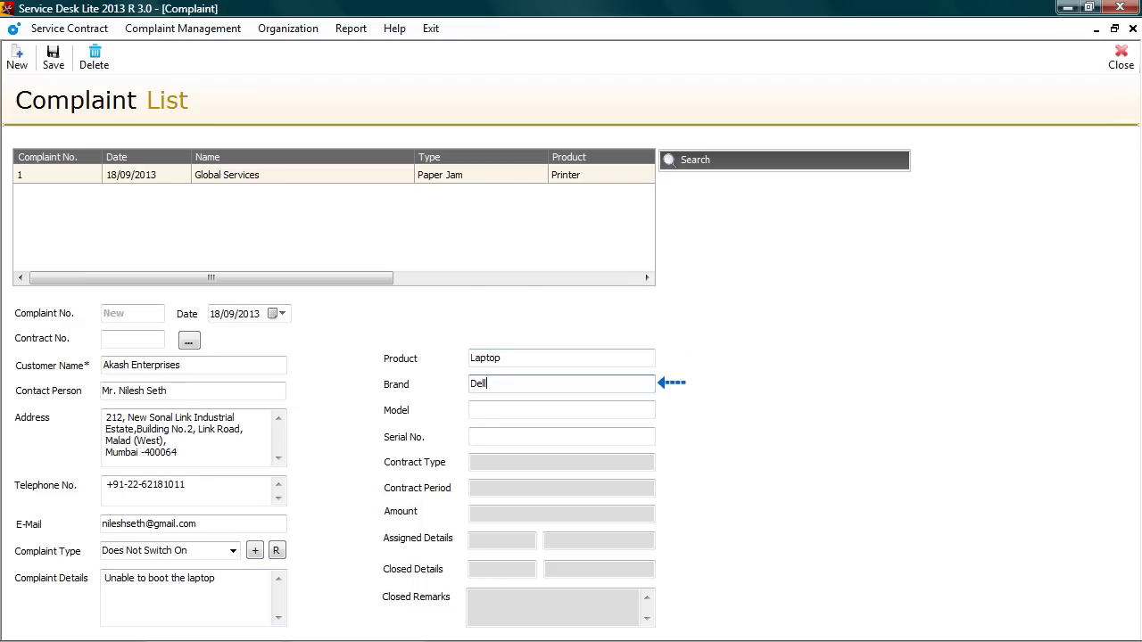
pyautogui.press('Tab')
pyautogui.write('Inspiron 15 3521')
pyautogui.press('Tab')
pyautogui.write('3521345002B')
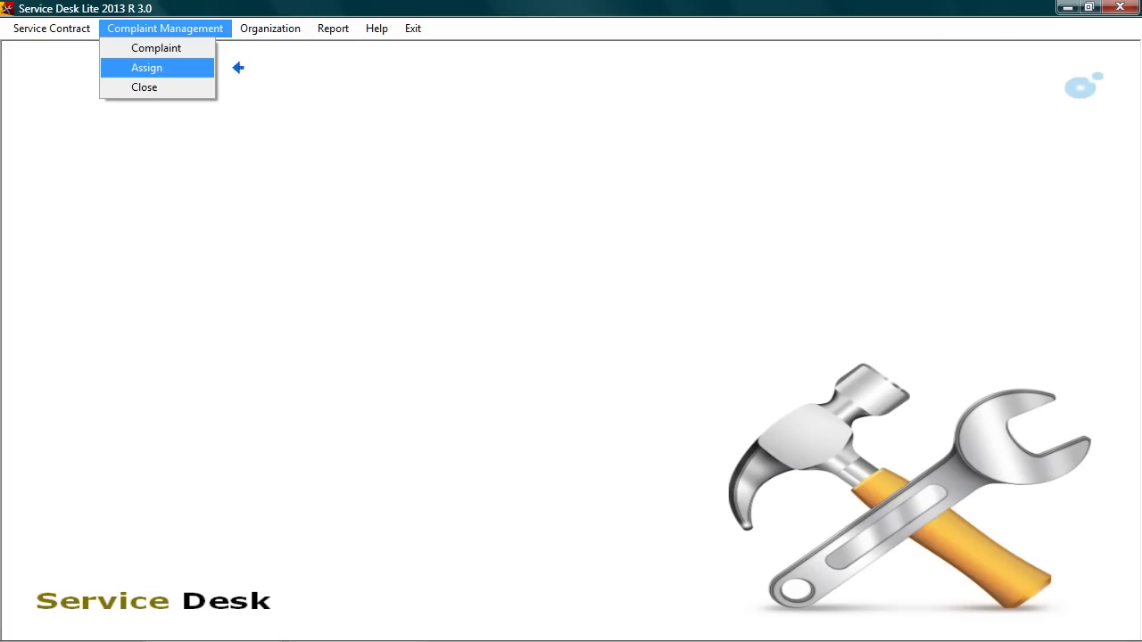
# Check the assignee list for complaint 1, then close the assignment form without assigning anyone.
pyautogui.click(179, 68)
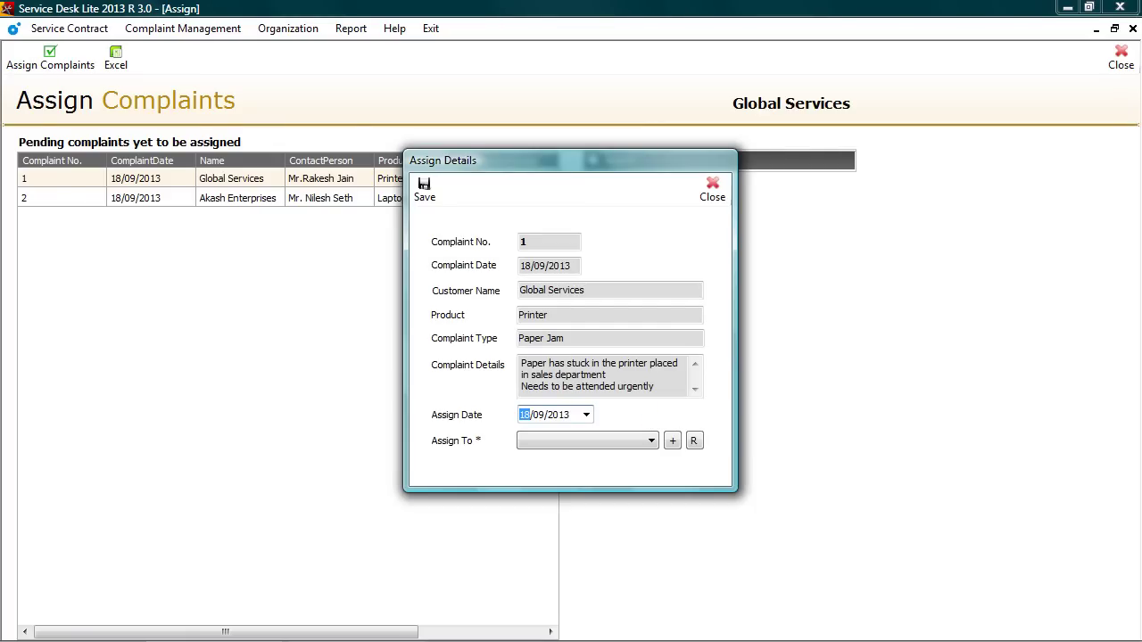
pyautogui.press('Tab')
pyautogui.hotkey('alt', 'Down')
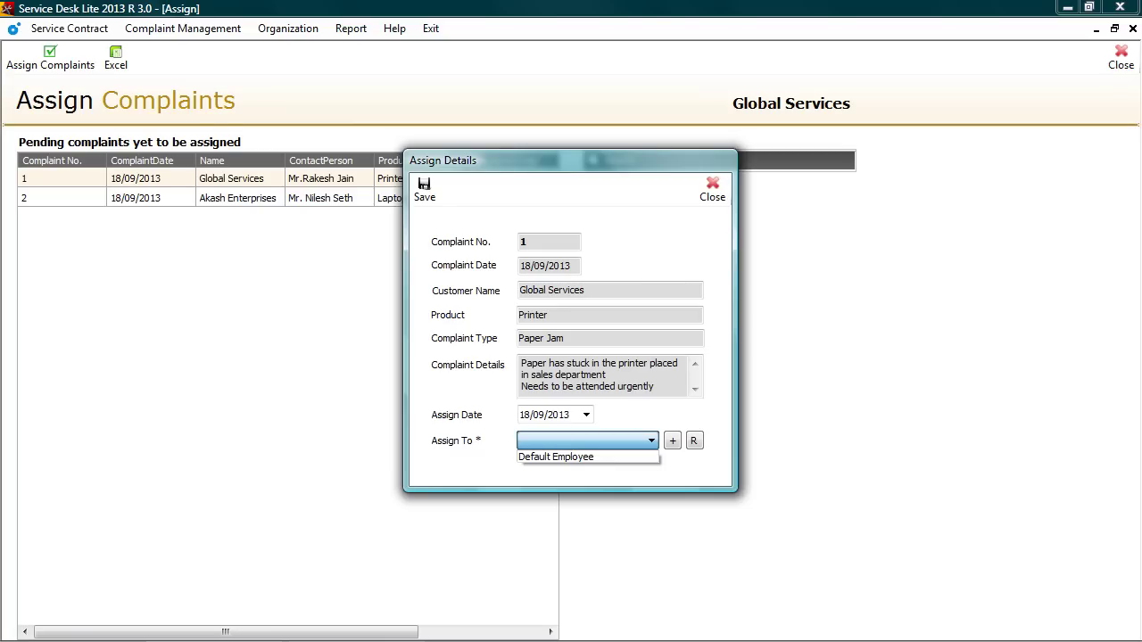
pyautogui.press('Escape')
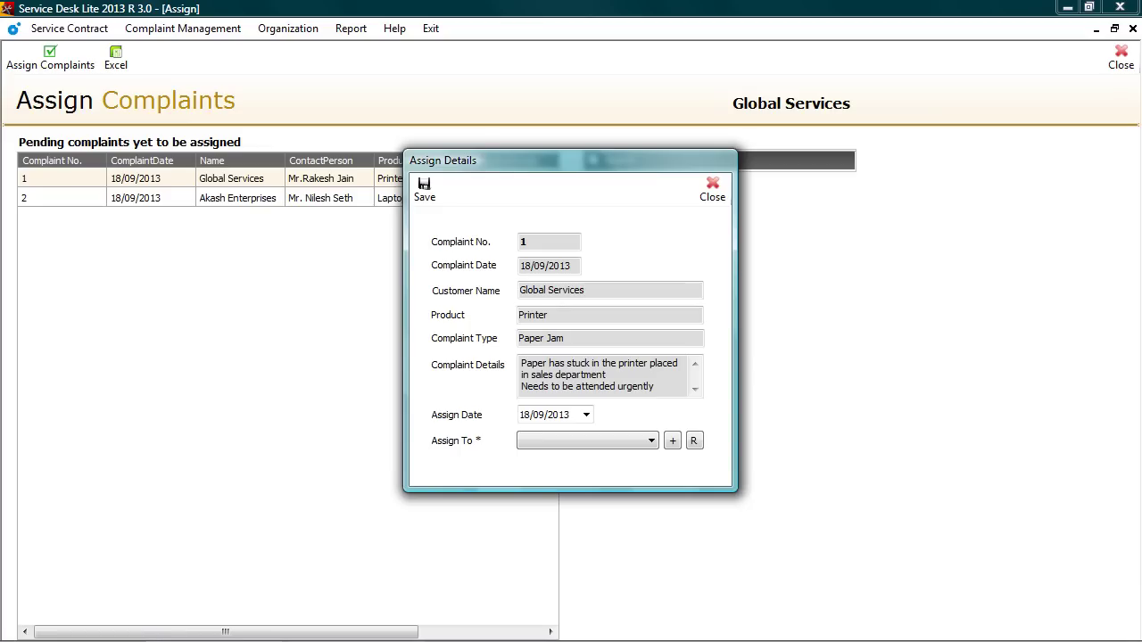
pyautogui.press('Escape')
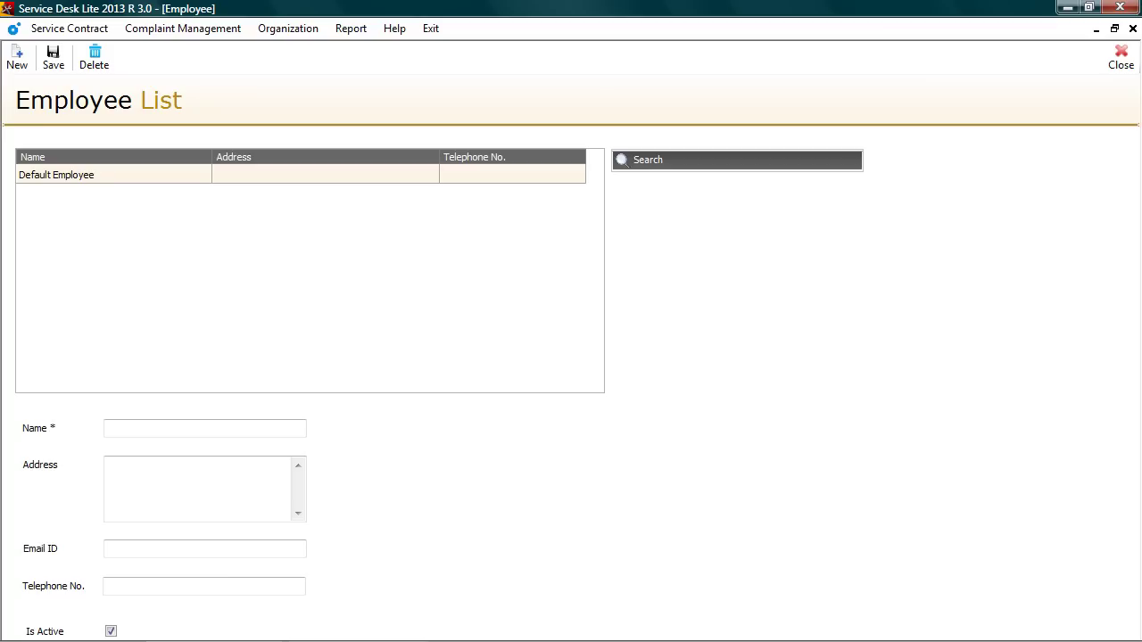
pyautogui.click(47, 175)
pyautogui.write('Thane (West)')
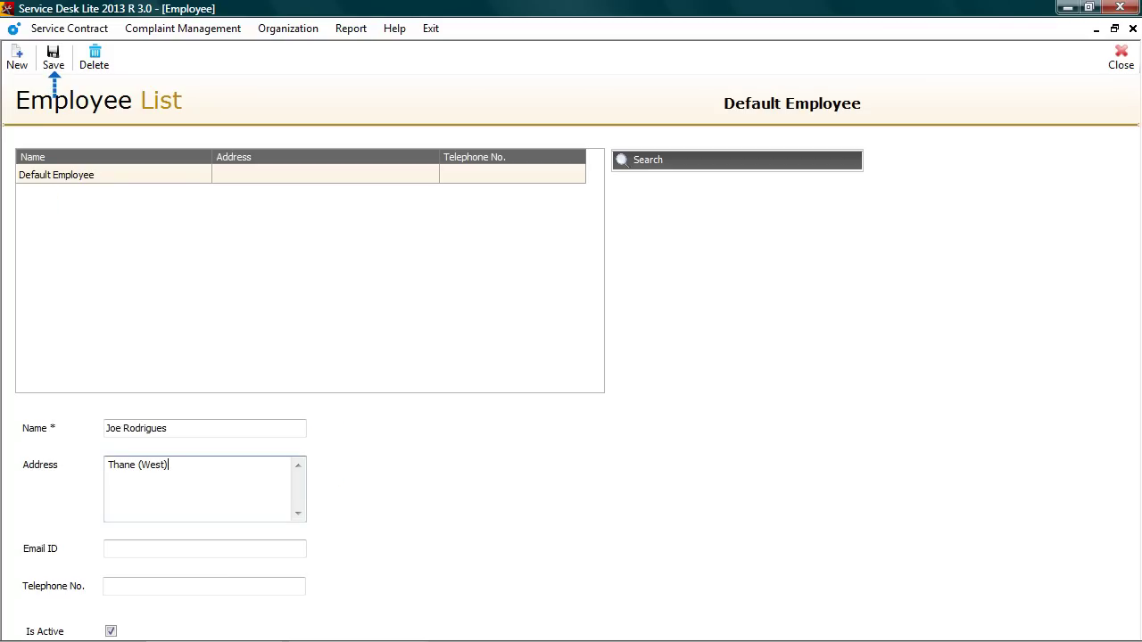
pyautogui.hotkey('ctrl', 's')
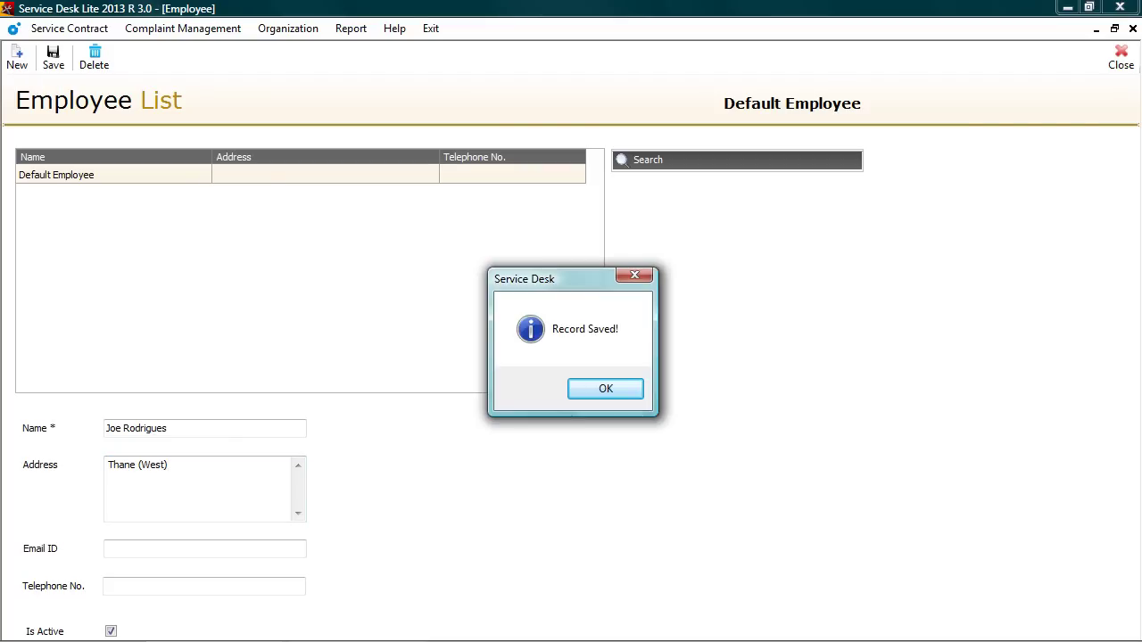
pyautogui.press('Return')
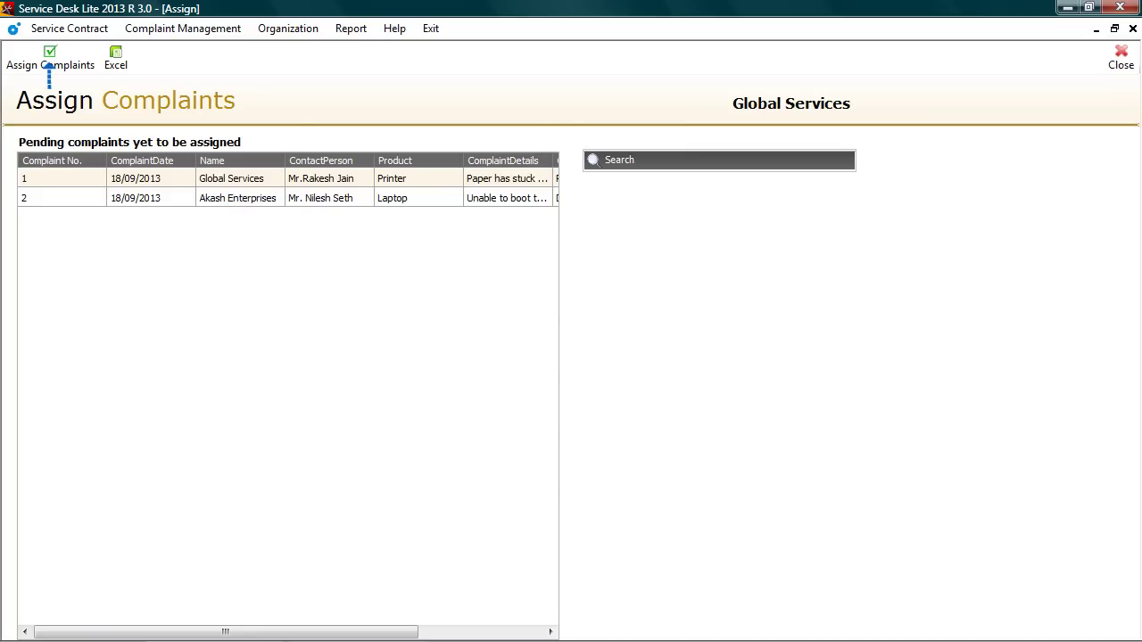
pyautogui.click(49, 65)
pyautogui.press('Tab')
pyautogui.press('F4')
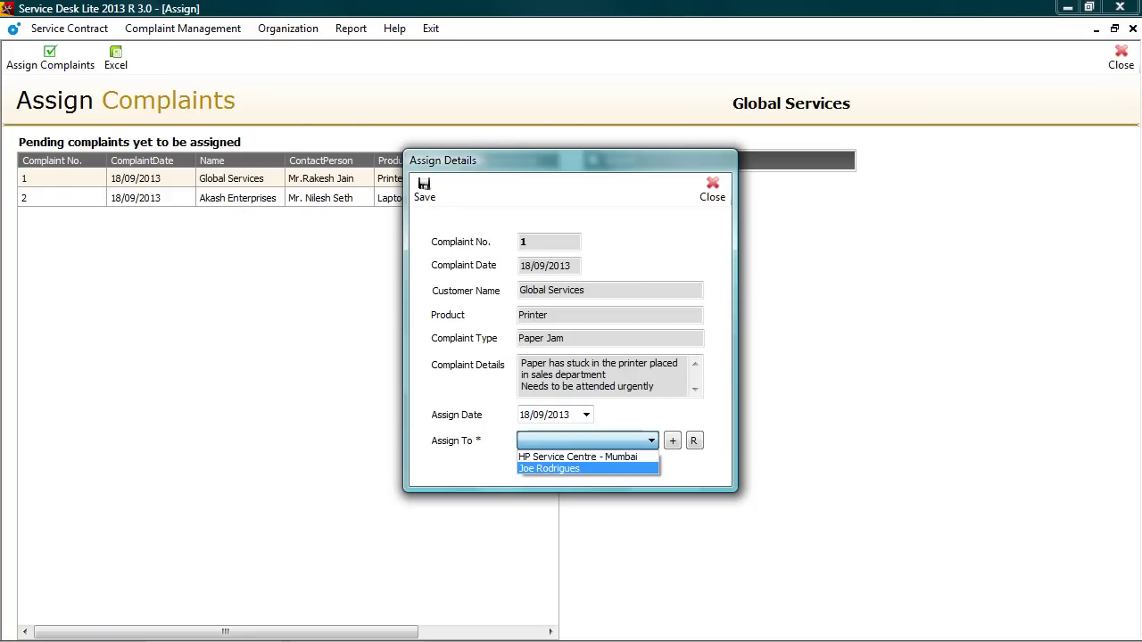
pyautogui.press('Return')
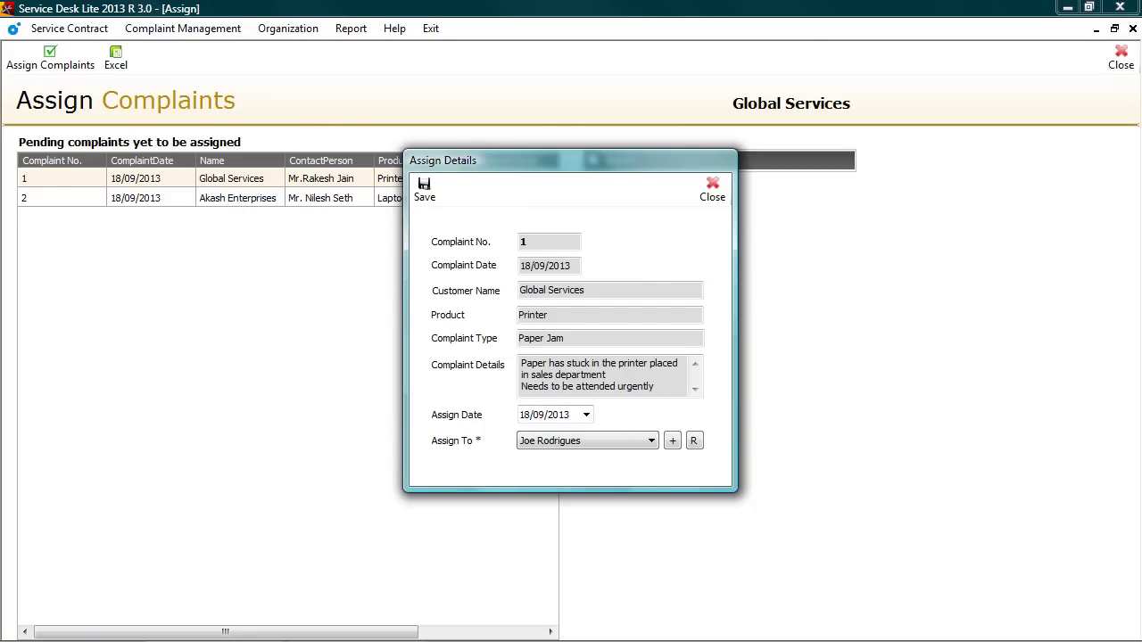
pyautogui.hotkey('ctrl', 's')
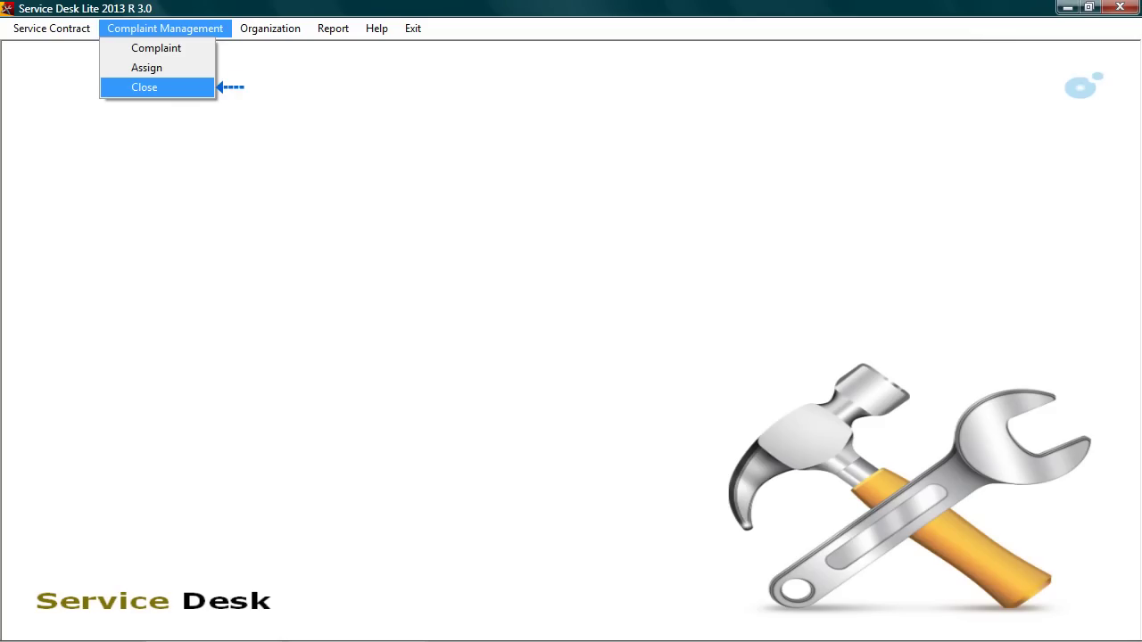
pyautogui.press('Return')
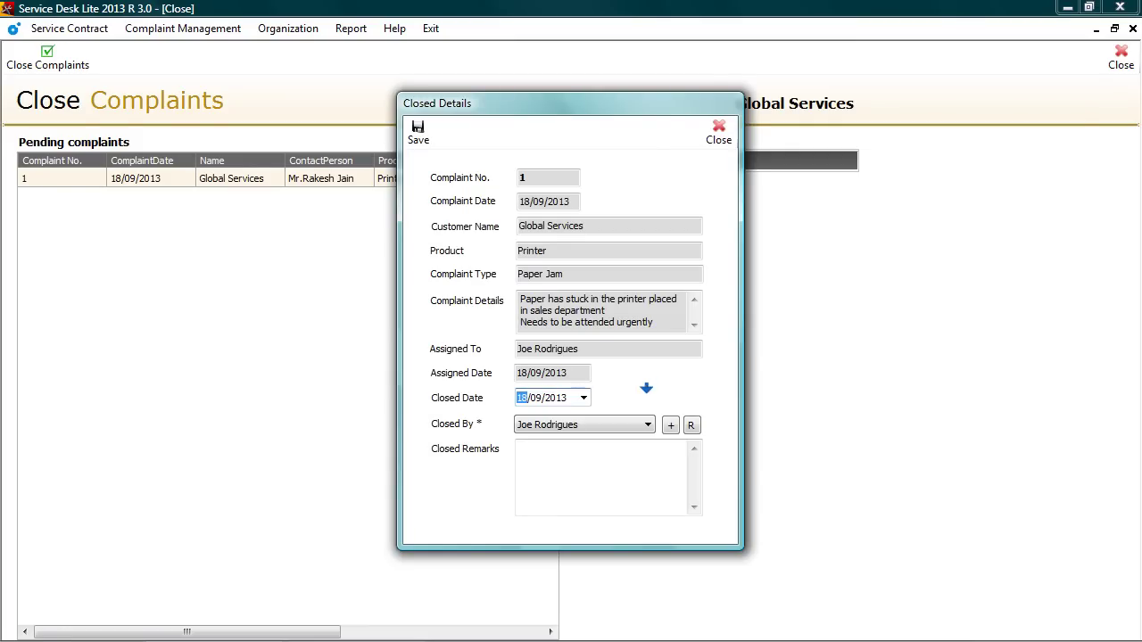
pyautogui.press('Tab')
pyautogui.hotkey('alt', 'Down')
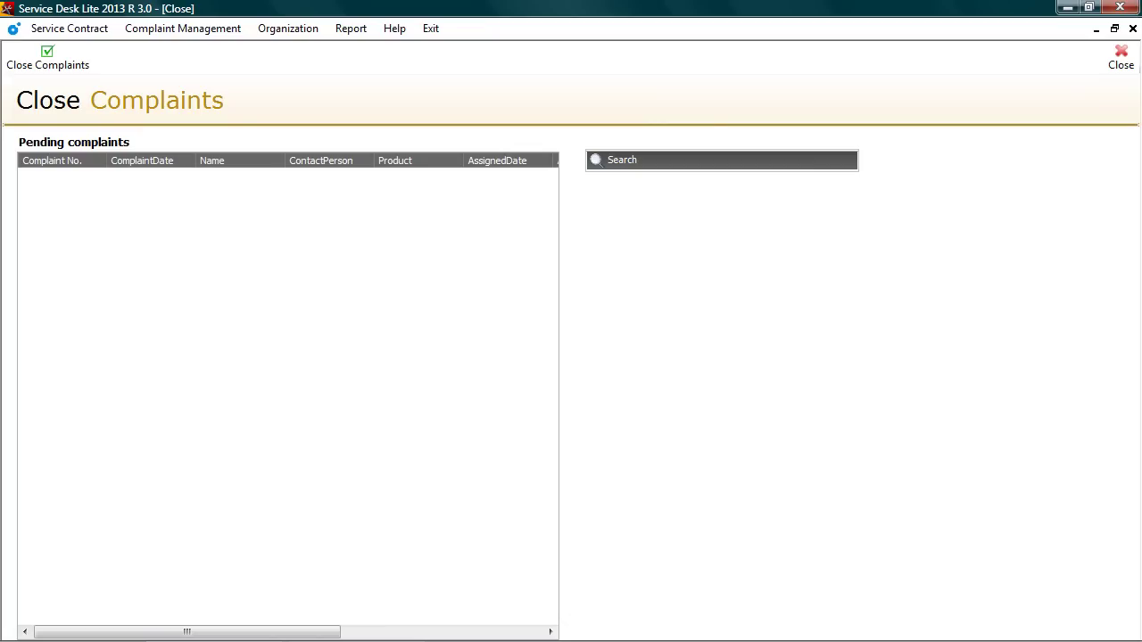
# Leave the closing screen and load complaint no. 1 in the Complaint entry screen.
pyautogui.hotkey('ctrl', 'F4')
pyautogui.hotkey('alt', 'c')
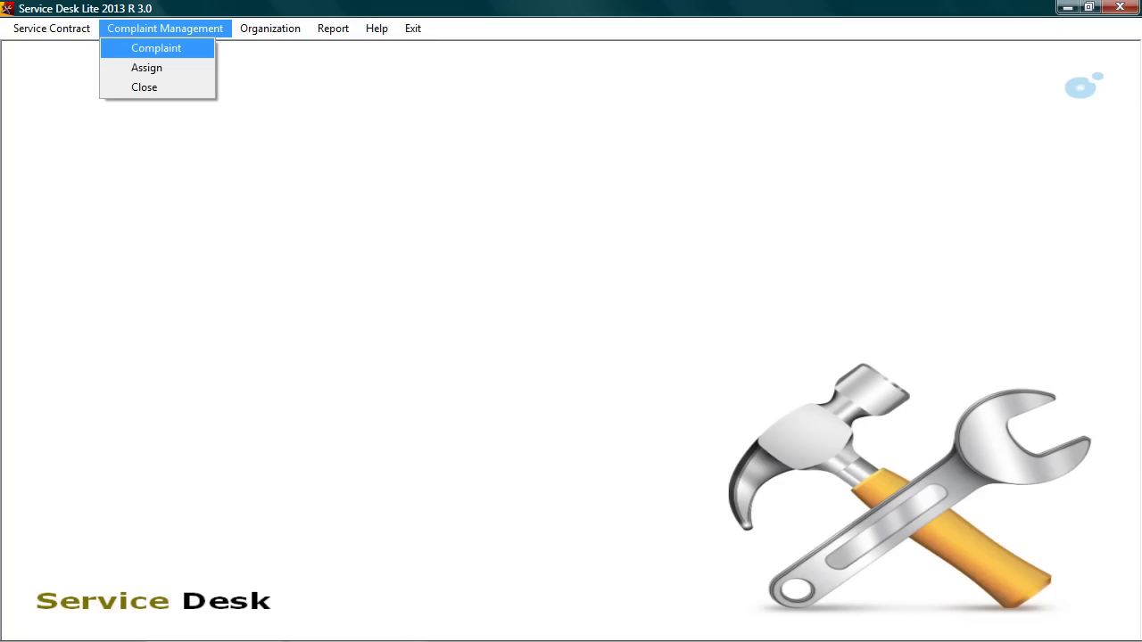
pyautogui.press('Return')
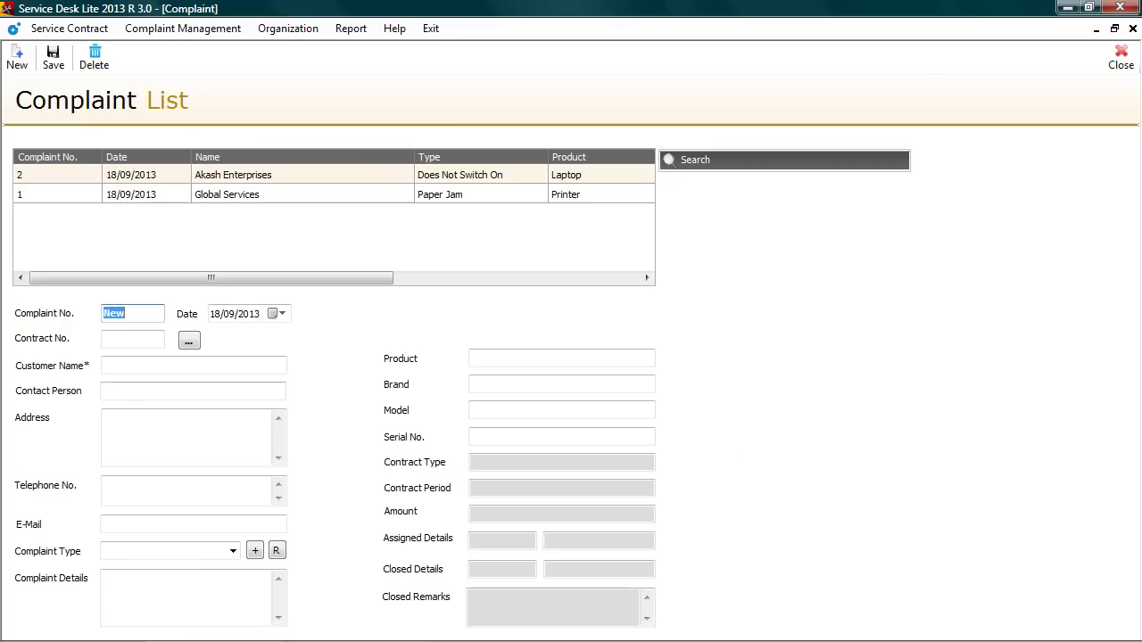
pyautogui.write('1')
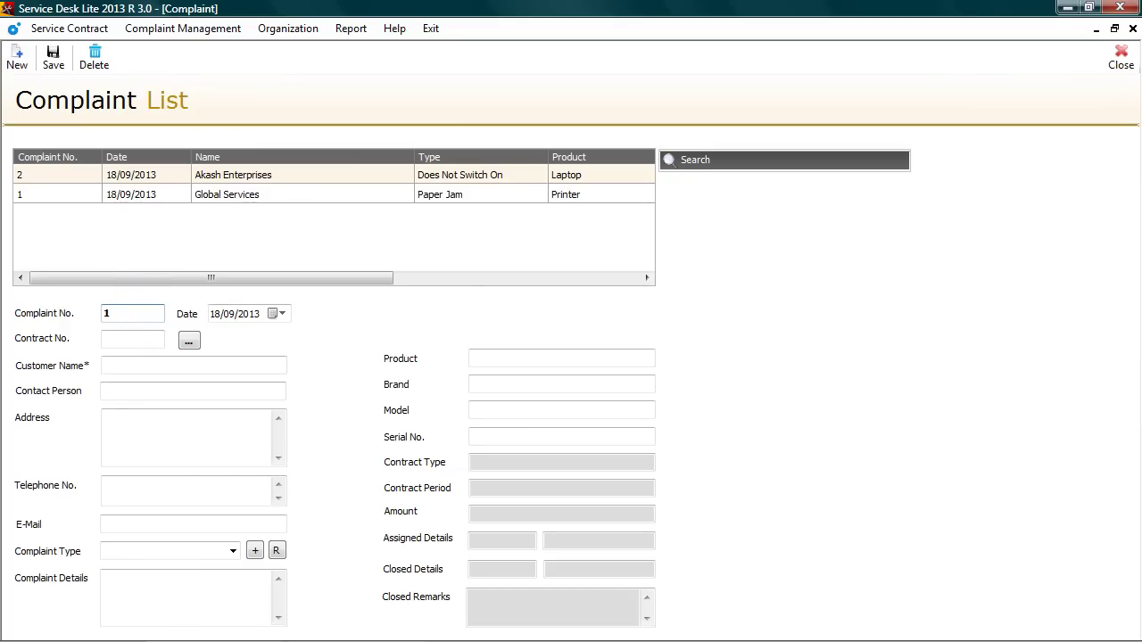
pyautogui.press('Return')
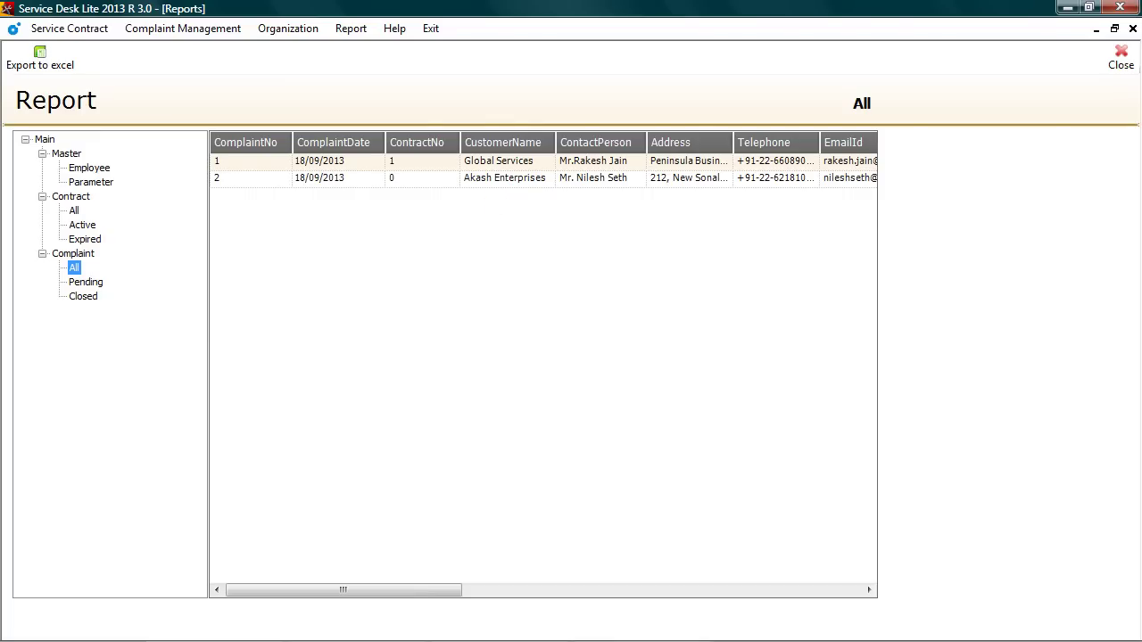
pyautogui.press('Return')
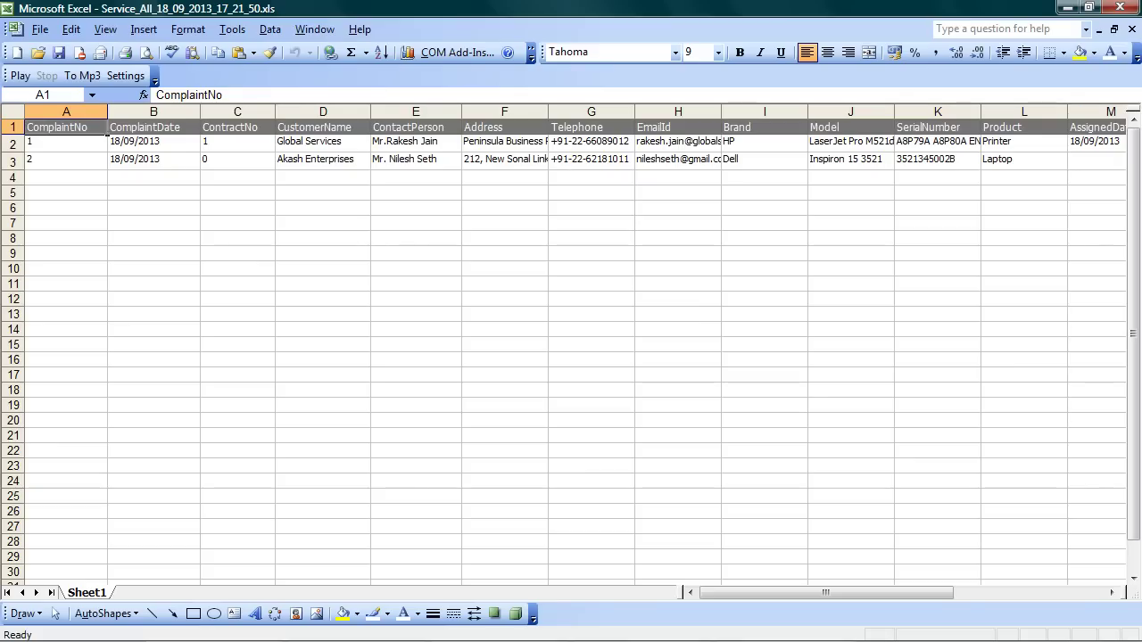